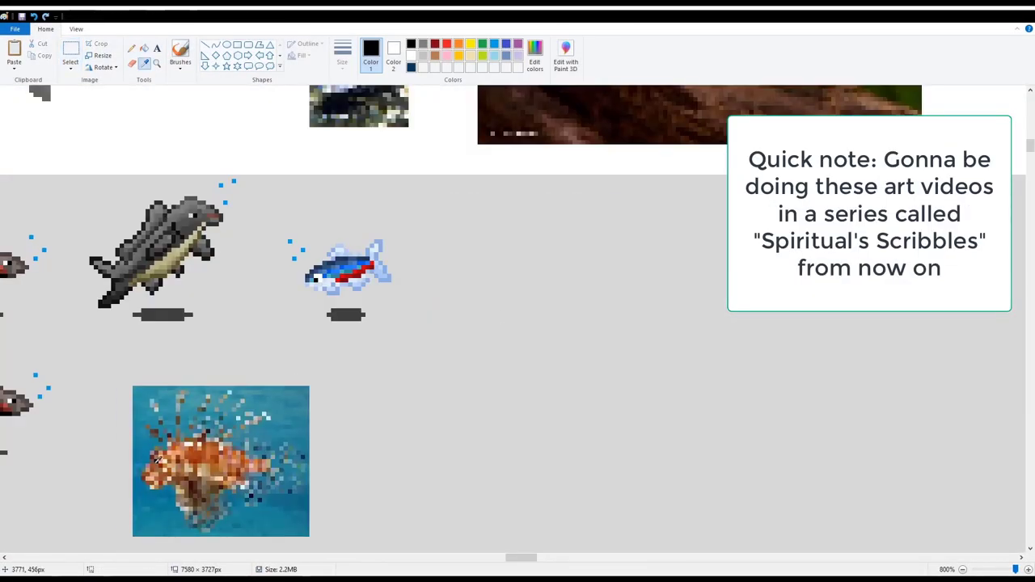
Sketch an orange-brown single-pixel outline of the lionfish beside the neon tetra
{"action": "left_click", "coordinate": [132, 49]}
{"action": "left_click", "coordinate": [458, 43]}
{"action": "mouse_move", "coordinate": [530, 254]}
{"action": "left_mouse_down"}
{"action": "mouse_move", "coordinate": [571, 257]}
{"action": "mouse_move", "coordinate": [534, 214]}
{"action": "left_mouse_up"}
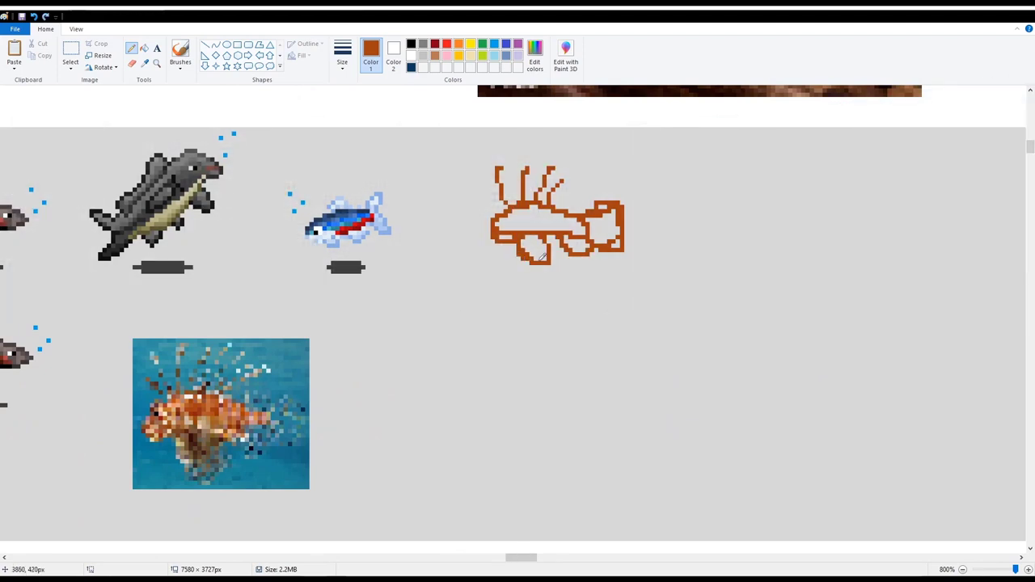
{"action": "left_click_drag", "start_coordinate": [543, 256], "coordinate": [485, 211]}
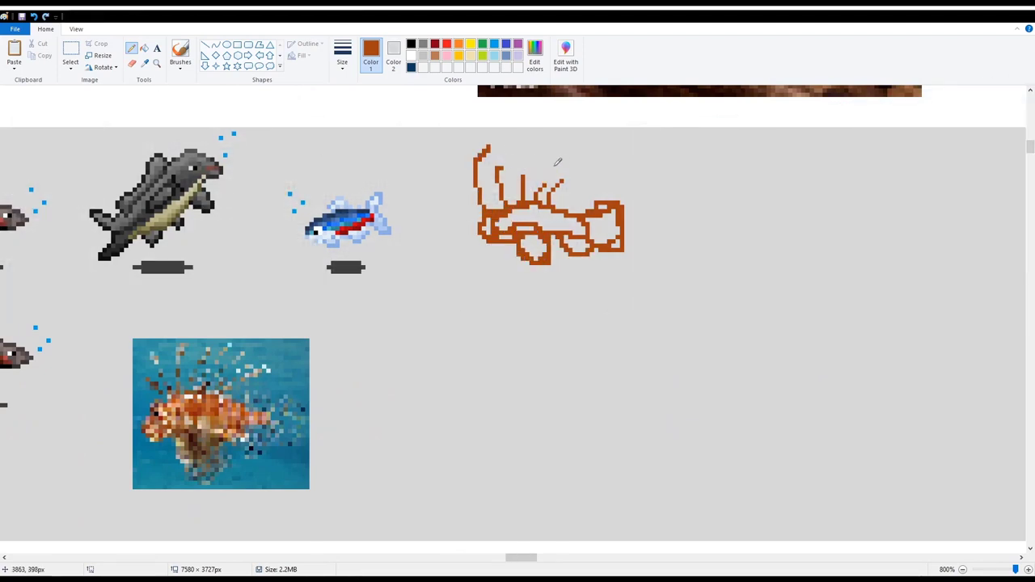
Erase the old spines, shrink the sketch, and redraw spines above the head
{"action": "left_click_drag", "start_coordinate": [558, 173], "coordinate": [574, 186]}
{"action": "left_click", "coordinate": [132, 63]}
{"action": "mouse_move", "coordinate": [499, 165]}
{"action": "left_mouse_down"}
{"action": "mouse_move", "coordinate": [501, 193]}
{"action": "mouse_move", "coordinate": [709, 294]}
{"action": "left_mouse_up"}
{"action": "left_click", "coordinate": [70, 56]}
{"action": "left_click_drag", "start_coordinate": [709, 242], "coordinate": [628, 245]}
{"action": "left_click", "coordinate": [132, 49]}
{"action": "left_click_drag", "start_coordinate": [485, 161], "coordinate": [533, 194]}
Switch to a darker brown, place a white eye pixel on the head, and add spine strokes
{"action": "scroll", "coordinate": [531, 205], "scroll_direction": "up", "scroll_amount": 5}
{"action": "scroll", "coordinate": [460, 448], "scroll_direction": "up", "scroll_amount": 2}
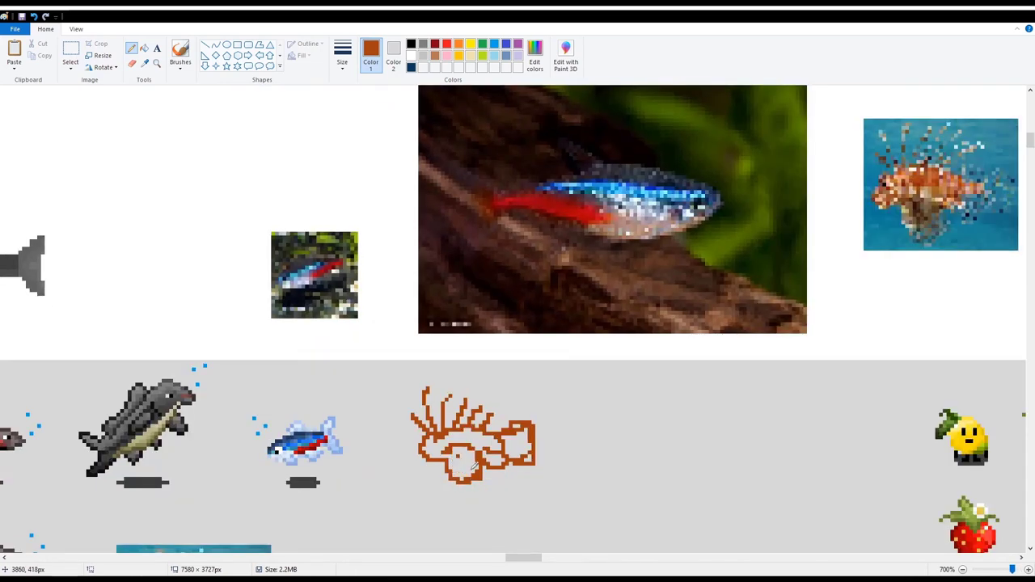
{"action": "scroll", "coordinate": [540, 443], "scroll_direction": "down", "scroll_amount": 3}
{"action": "scroll", "coordinate": [540, 443], "scroll_direction": "up", "scroll_amount": 1}
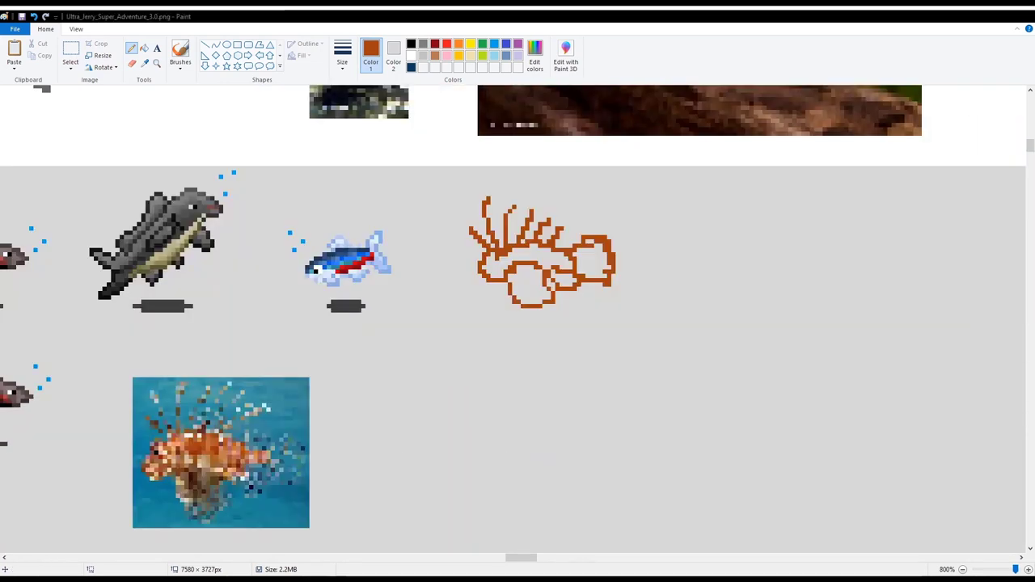
{"action": "left_click", "coordinate": [434, 55]}
{"action": "left_click", "coordinate": [393, 57]}
{"action": "left_click", "coordinate": [411, 55]}
{"action": "right_click", "coordinate": [484, 261]}
{"action": "mouse_move", "coordinate": [472, 243]}
{"action": "left_mouse_down"}
{"action": "mouse_move", "coordinate": [480, 260]}
{"action": "mouse_move", "coordinate": [554, 220]}
{"action": "mouse_move", "coordinate": [578, 244]}
{"action": "left_mouse_up"}
Draw more brown strokes across the spines and body, undoing the overly dense ones
{"action": "left_click", "coordinate": [371, 56]}
{"action": "left_click_drag", "start_coordinate": [518, 212], "coordinate": [570, 283]}
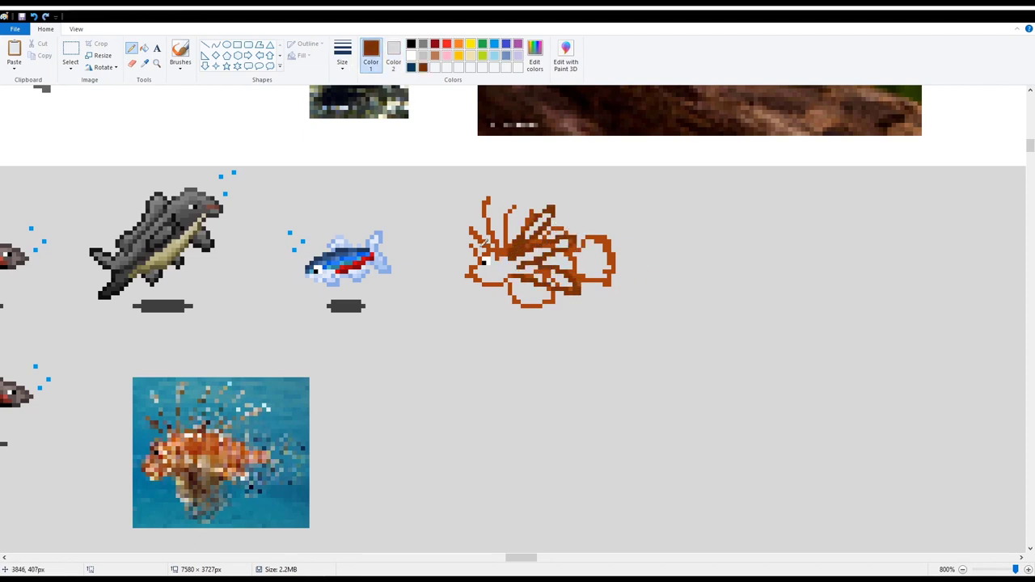
{"action": "left_click_drag", "start_coordinate": [489, 194], "coordinate": [501, 243]}
{"action": "left_click_drag", "start_coordinate": [514, 207], "coordinate": [500, 222]}
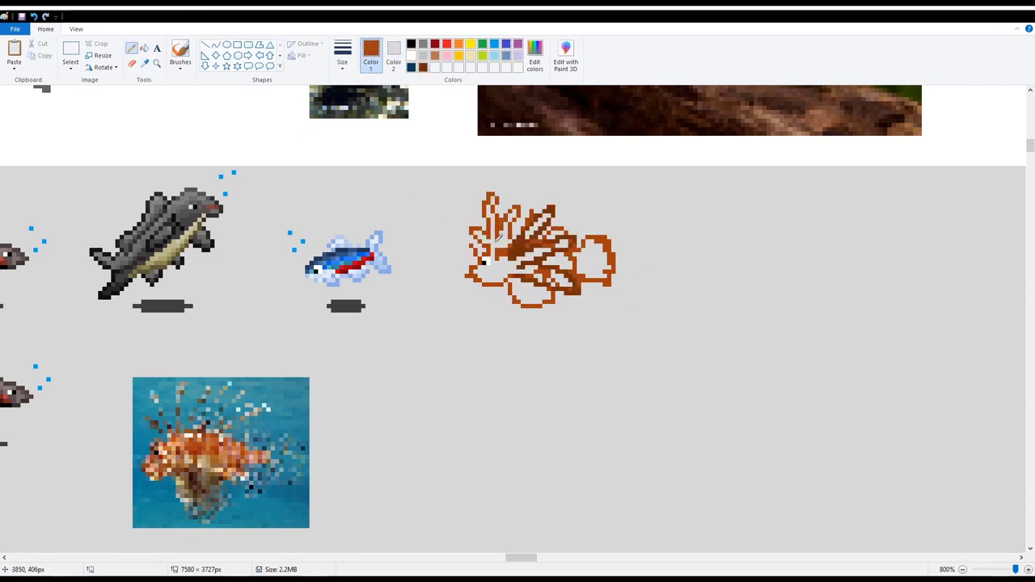
{"action": "scroll", "coordinate": [512, 244], "scroll_direction": "down", "scroll_amount": 2}
{"action": "scroll", "coordinate": [513, 244], "scroll_direction": "up", "scroll_amount": 2}
{"action": "key", "text": "ctrl+z"}
{"action": "key", "text": "ctrl+z"}
{"action": "key", "text": "ctrl+z"}
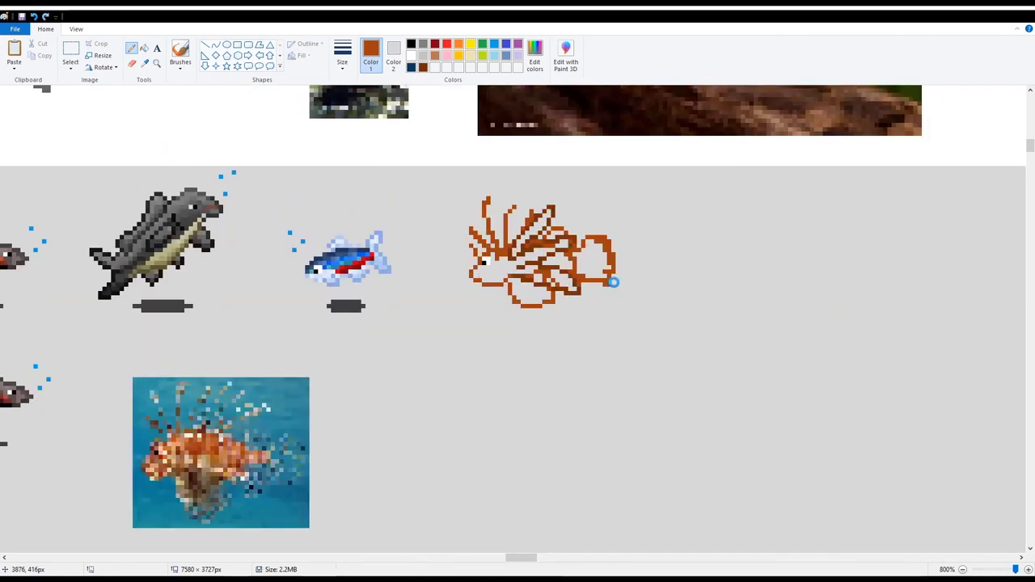
Sample the lionfish's brown and add brown pixels around the head near the eye
{"action": "left_click", "coordinate": [411, 55]}
{"action": "left_click", "coordinate": [393, 56]}
{"action": "left_click", "coordinate": [411, 43]}
{"action": "left_click", "coordinate": [144, 63]}
{"action": "left_click", "coordinate": [482, 235]}
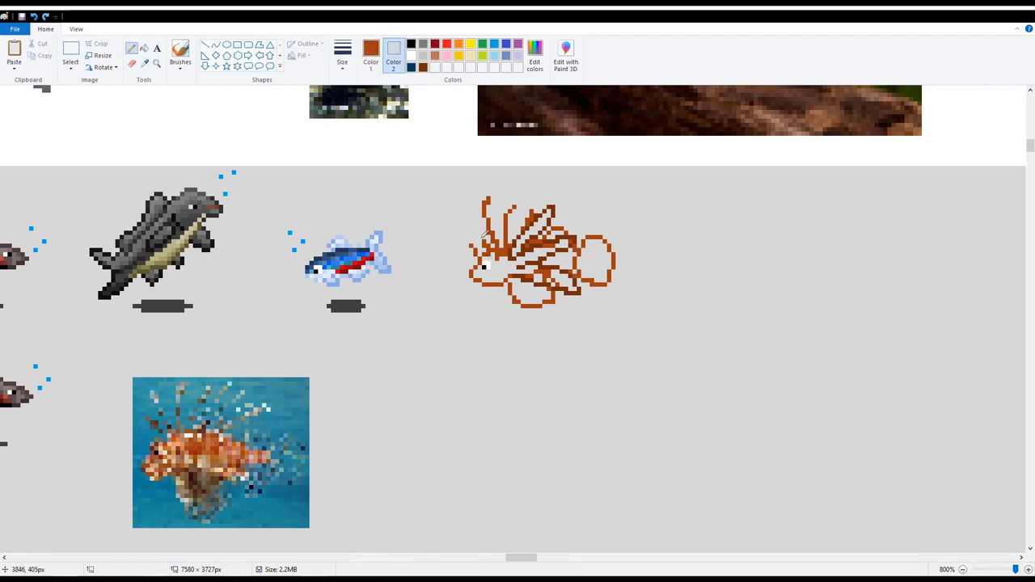
{"action": "mouse_move", "coordinate": [482, 252]}
{"action": "left_mouse_down"}
{"action": "mouse_move", "coordinate": [476, 241]}
{"action": "mouse_move", "coordinate": [489, 234]}
{"action": "left_mouse_up"}
Copy the existing blue bubbles and place them beside the lionfish's mouth
{"action": "scroll", "coordinate": [502, 246], "scroll_direction": "up", "scroll_amount": 3}
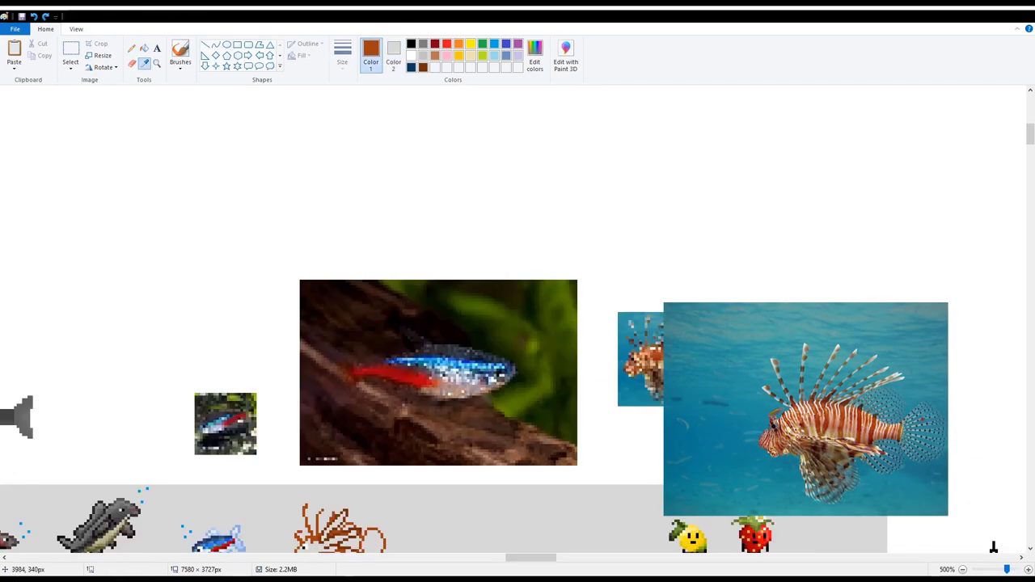
{"action": "scroll", "coordinate": [503, 247], "scroll_direction": "down", "scroll_amount": 3}
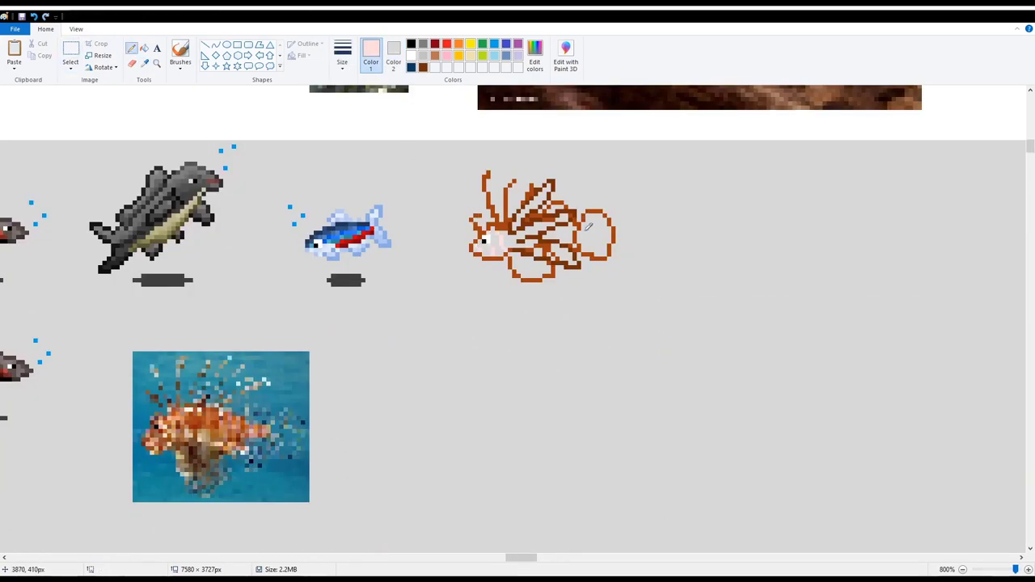
{"action": "scroll", "coordinate": [593, 231], "scroll_direction": "down", "scroll_amount": 3}
{"action": "scroll", "coordinate": [270, 423], "scroll_direction": "up", "scroll_amount": 3}
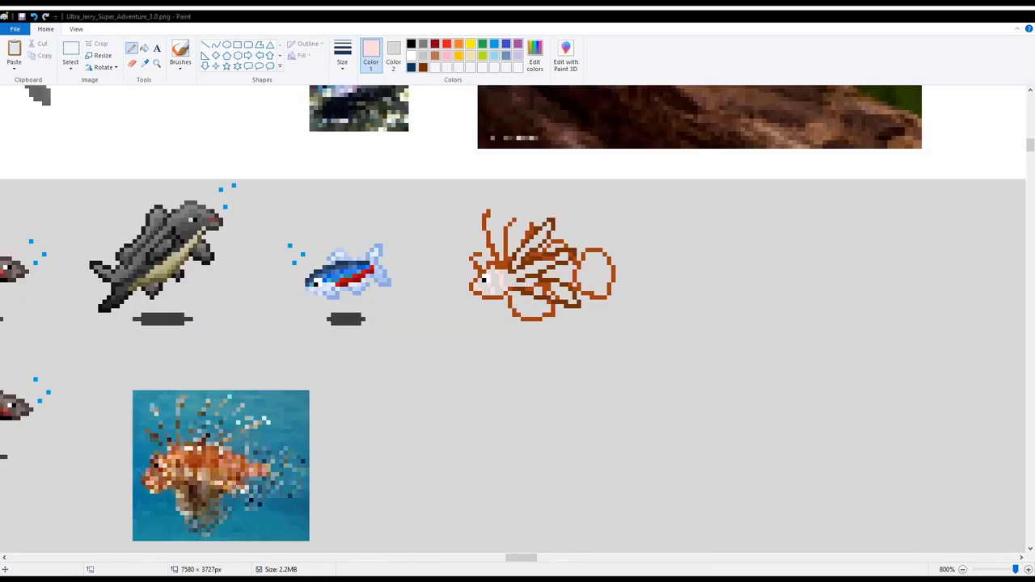
{"action": "scroll", "coordinate": [614, 285], "scroll_direction": "left", "scroll_amount": 3}
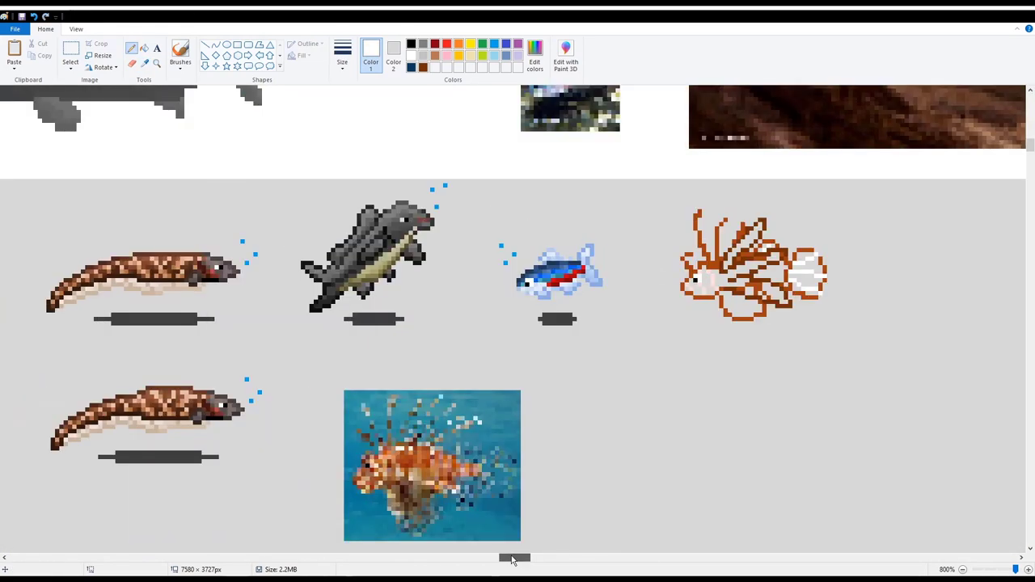
{"action": "left_click", "coordinate": [71, 56]}
{"action": "mouse_move", "coordinate": [658, 249]}
{"action": "left_mouse_down"}
{"action": "mouse_move", "coordinate": [681, 277]}
{"action": "mouse_move", "coordinate": [658, 257]}
{"action": "left_mouse_up"}
{"action": "left_click", "coordinate": [145, 63]}
{"action": "left_click", "coordinate": [700, 285]}
{"action": "scroll", "coordinate": [754, 354], "scroll_direction": "right", "scroll_amount": 1}
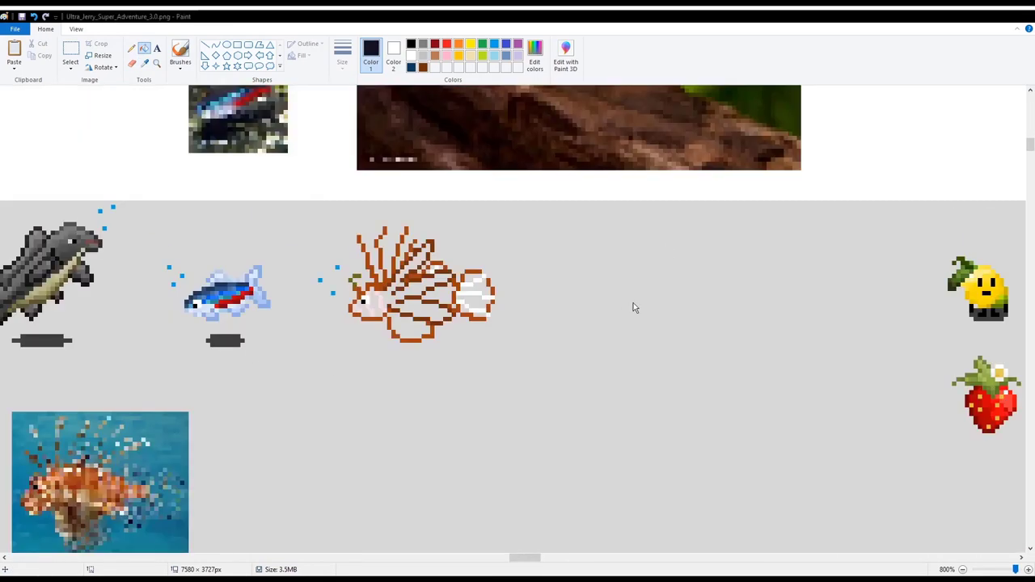
Dot the tail with dark spots and add white pixels along its lower edge
{"action": "left_click", "coordinate": [479, 277]}
{"action": "left_click", "coordinate": [485, 301]}
{"action": "scroll", "coordinate": [486, 301], "scroll_direction": "up", "scroll_amount": 3}
{"action": "scroll", "coordinate": [459, 190], "scroll_direction": "down", "scroll_amount": 6}
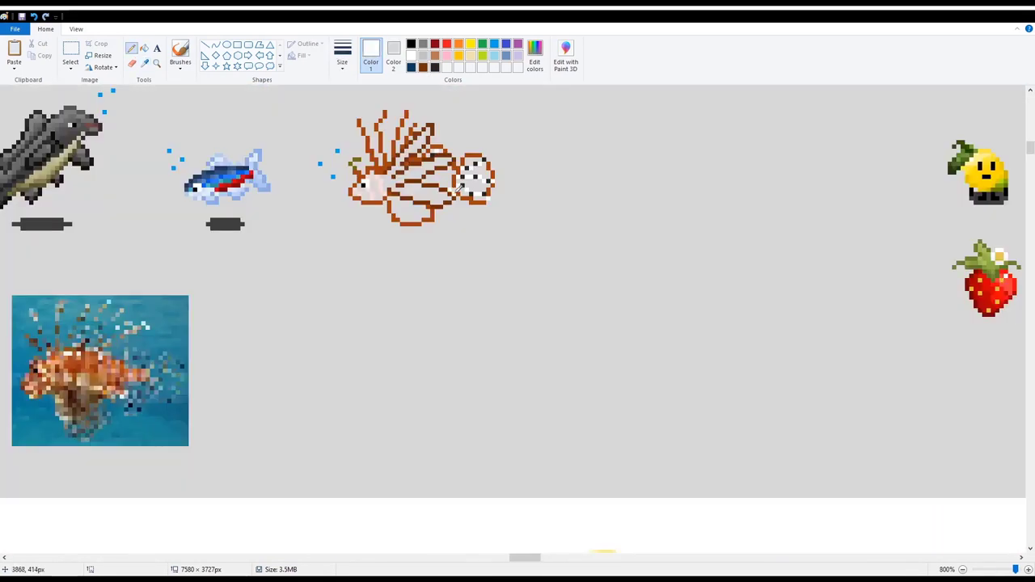
{"action": "left_click_drag", "start_coordinate": [472, 200], "coordinate": [485, 201]}
{"action": "left_click_drag", "start_coordinate": [471, 153], "coordinate": [495, 186]}
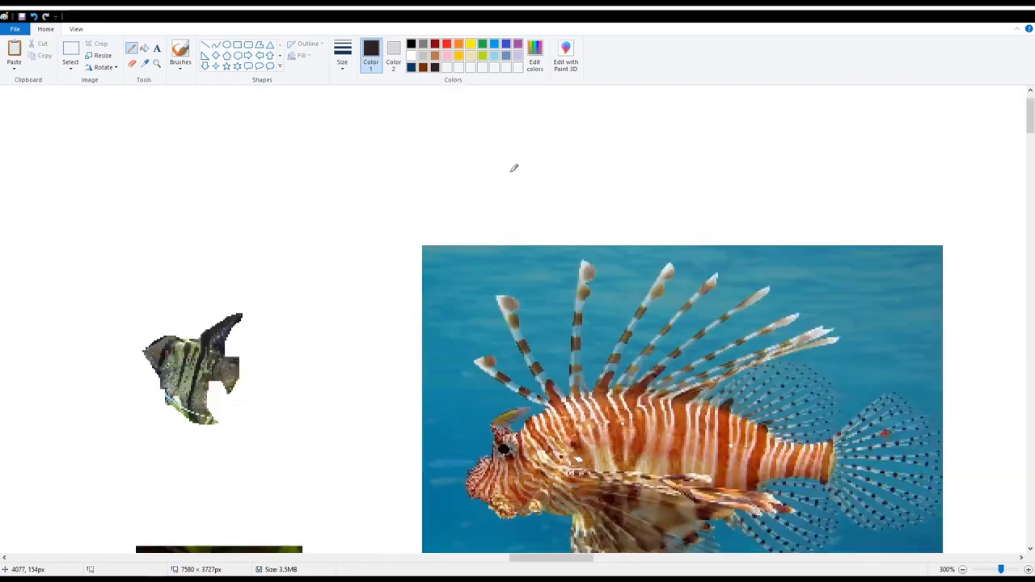
{"action": "scroll", "coordinate": [513, 166], "scroll_direction": "up", "scroll_amount": 7}
{"action": "scroll", "coordinate": [642, 281], "scroll_direction": "up", "scroll_amount": 6}
{"action": "scroll", "coordinate": [410, 366], "scroll_direction": "down", "scroll_amount": 11}
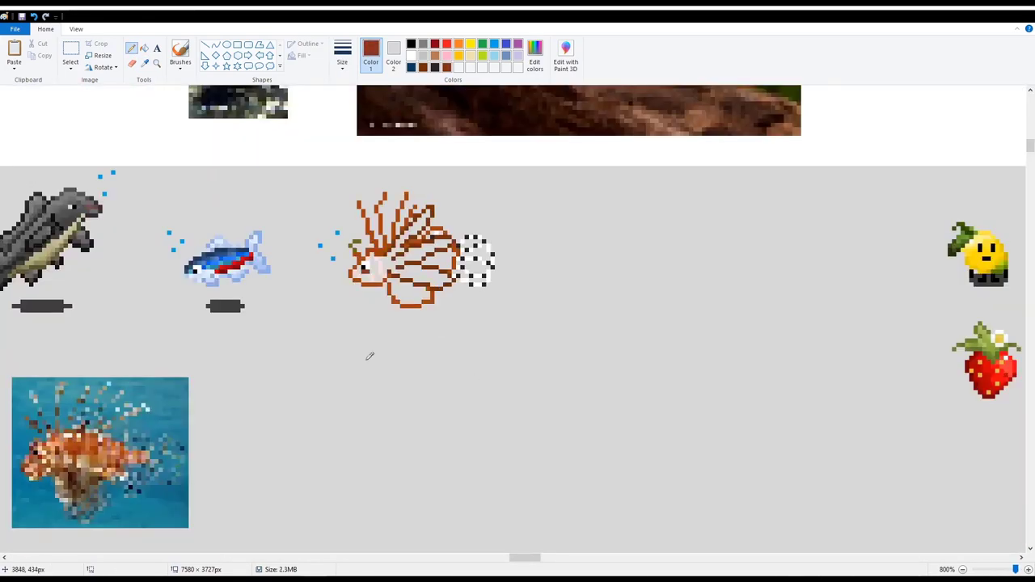
Fill pale stripes along the spines with white, then resample the lionfish's brown
{"action": "left_click", "coordinate": [411, 55]}
{"action": "left_click", "coordinate": [144, 48]}
{"action": "scroll", "coordinate": [480, 276], "scroll_direction": "down", "scroll_amount": 5}
{"action": "scroll", "coordinate": [458, 342], "scroll_direction": "up", "scroll_amount": 5}
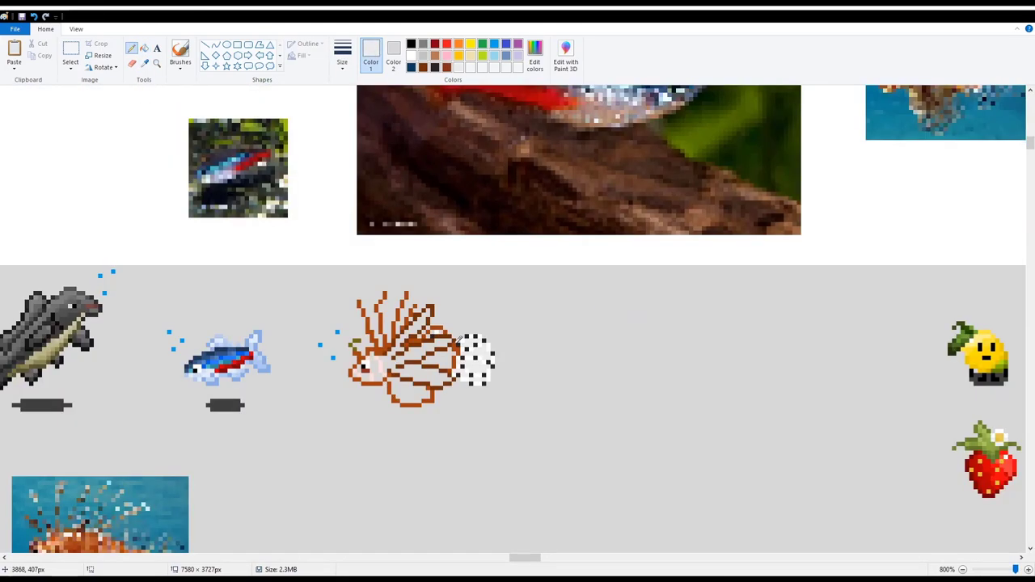
{"action": "scroll", "coordinate": [557, 317], "scroll_direction": "up", "scroll_amount": 3}
{"action": "left_click", "coordinate": [143, 62]}
{"action": "left_click", "coordinate": [444, 484]}
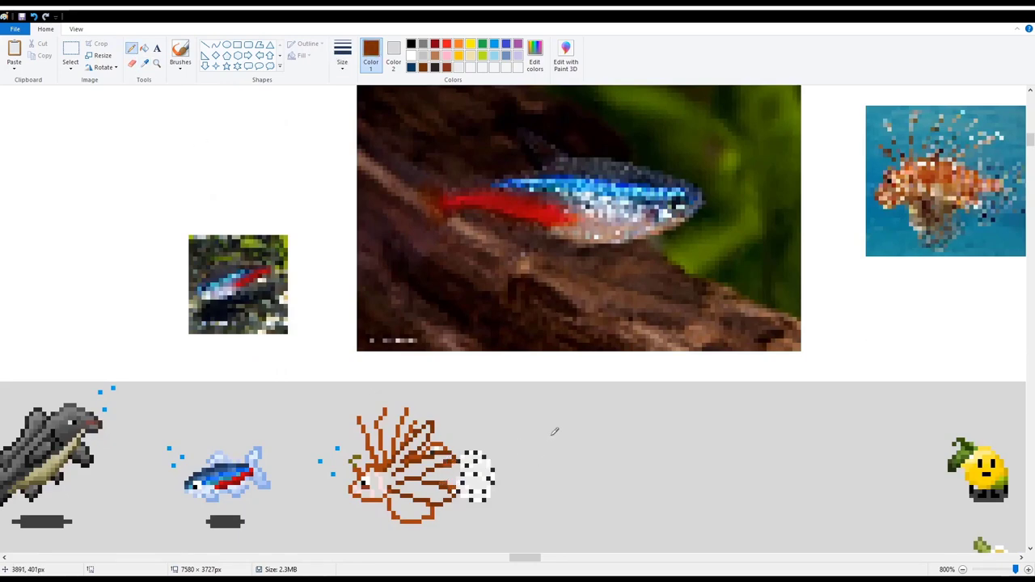
{"action": "scroll", "coordinate": [536, 469], "scroll_direction": "down", "scroll_amount": 5}
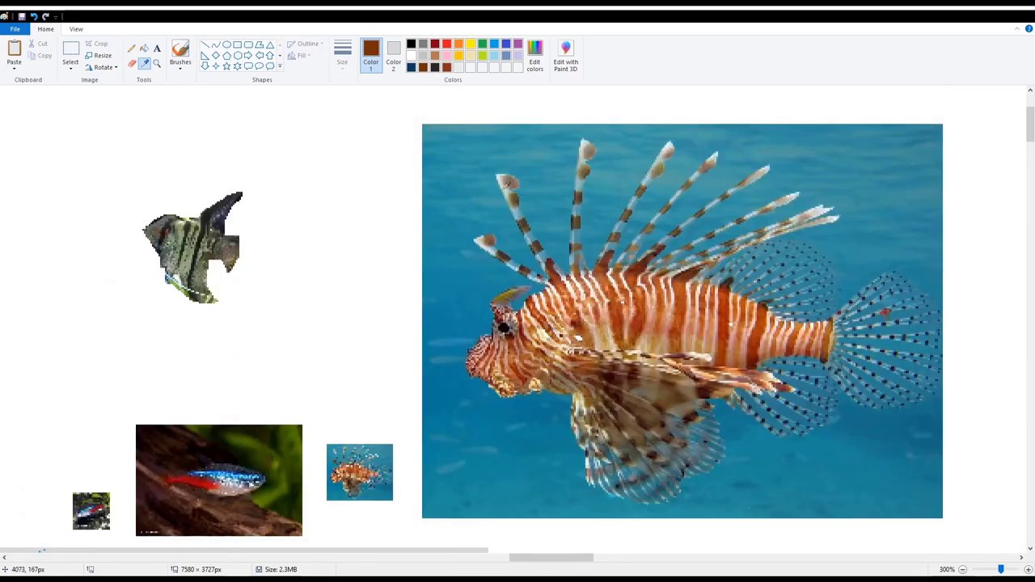
{"action": "scroll", "coordinate": [308, 263], "scroll_direction": "up", "scroll_amount": 5}
{"action": "scroll", "coordinate": [445, 323], "scroll_direction": "down", "scroll_amount": 1}
{"action": "scroll", "coordinate": [378, 220], "scroll_direction": "up", "scroll_amount": 1}
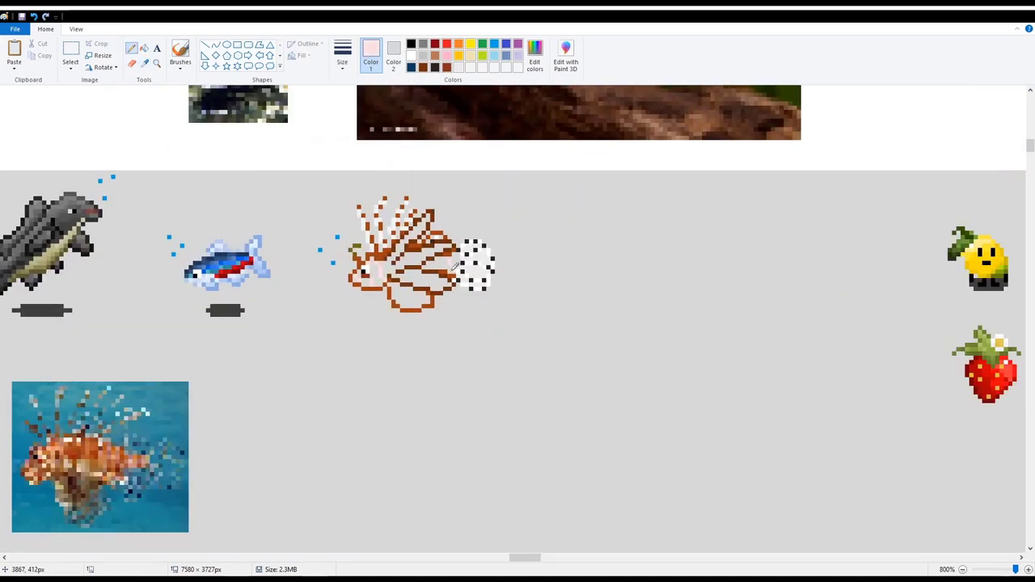
{"action": "scroll", "coordinate": [452, 267], "scroll_direction": "down", "scroll_amount": 3}
Sample the lionfish's orange-brown and dark brown, and fill the body with tan
{"action": "scroll", "coordinate": [382, 257], "scroll_direction": "up", "scroll_amount": 3}
{"action": "left_click", "coordinate": [381, 257]}
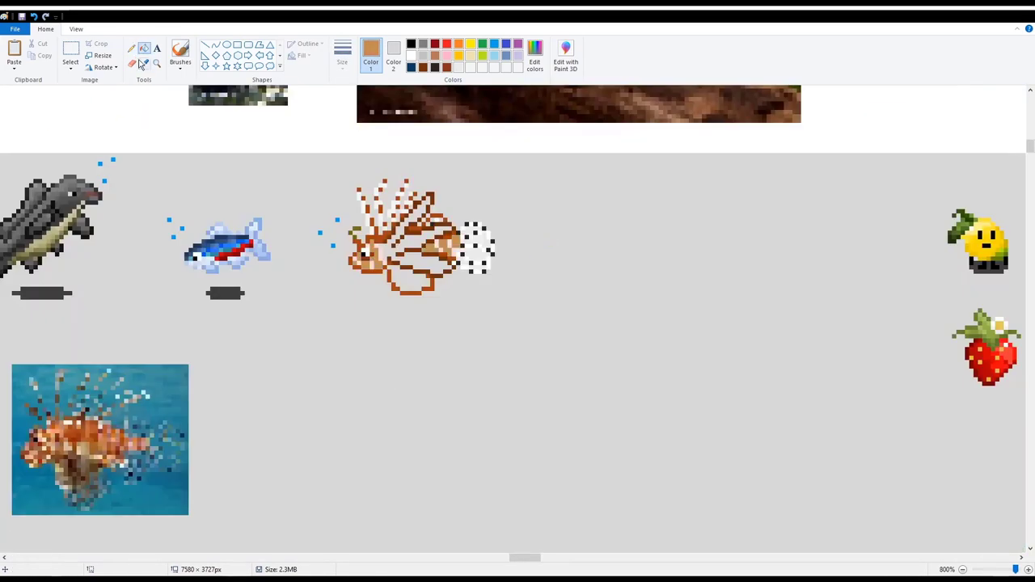
{"action": "left_click", "coordinate": [360, 182]}
{"action": "scroll", "coordinate": [360, 182], "scroll_direction": "down", "scroll_amount": 3}
{"action": "left_click", "coordinate": [160, 492]}
{"action": "scroll", "coordinate": [426, 346], "scroll_direction": "up", "scroll_amount": 3}
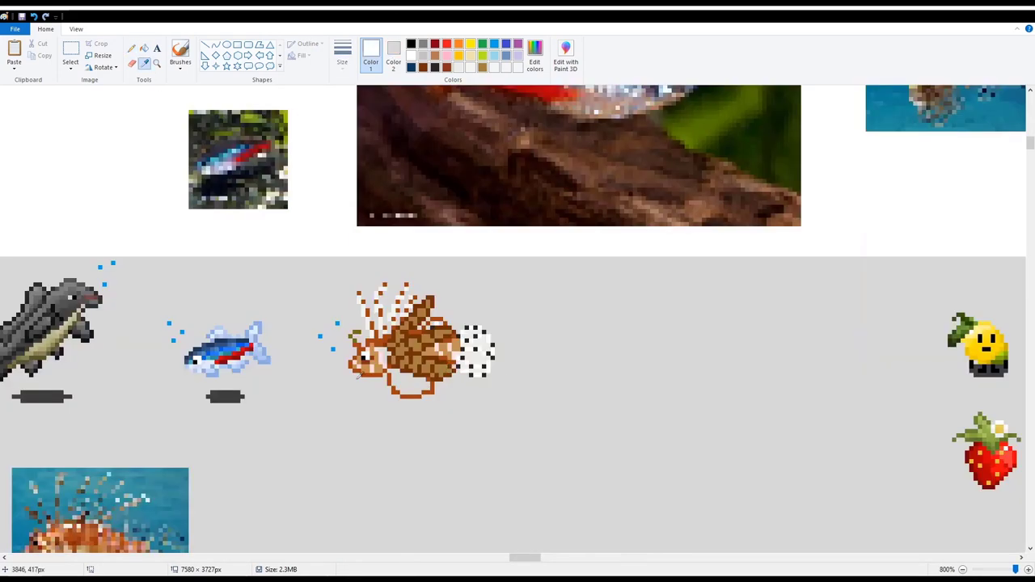
Add rust-brown markings and white pixels on the back, recolouring tail dots rust brown
{"action": "left_click", "coordinate": [143, 65]}
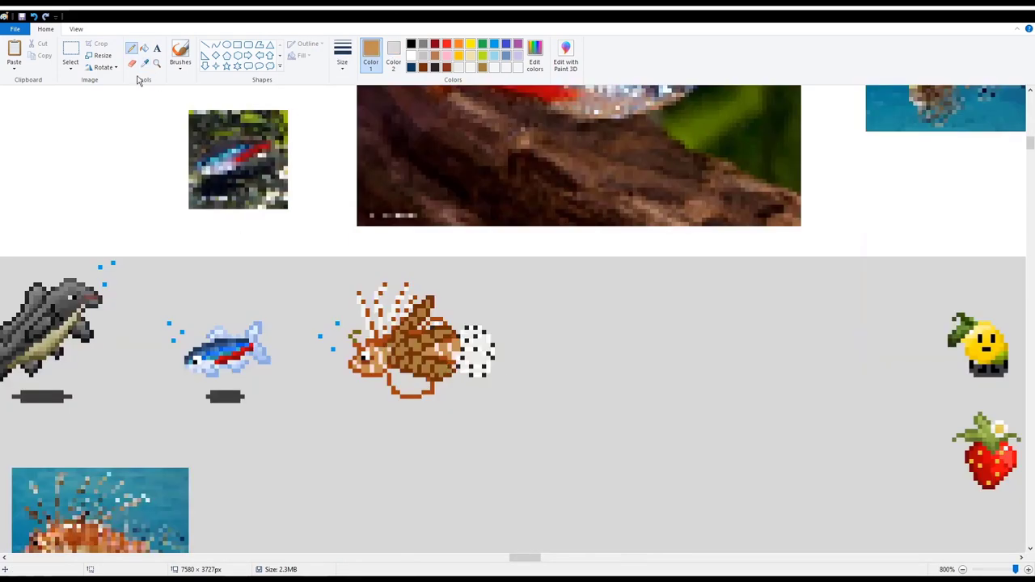
{"action": "left_click", "coordinate": [392, 350]}
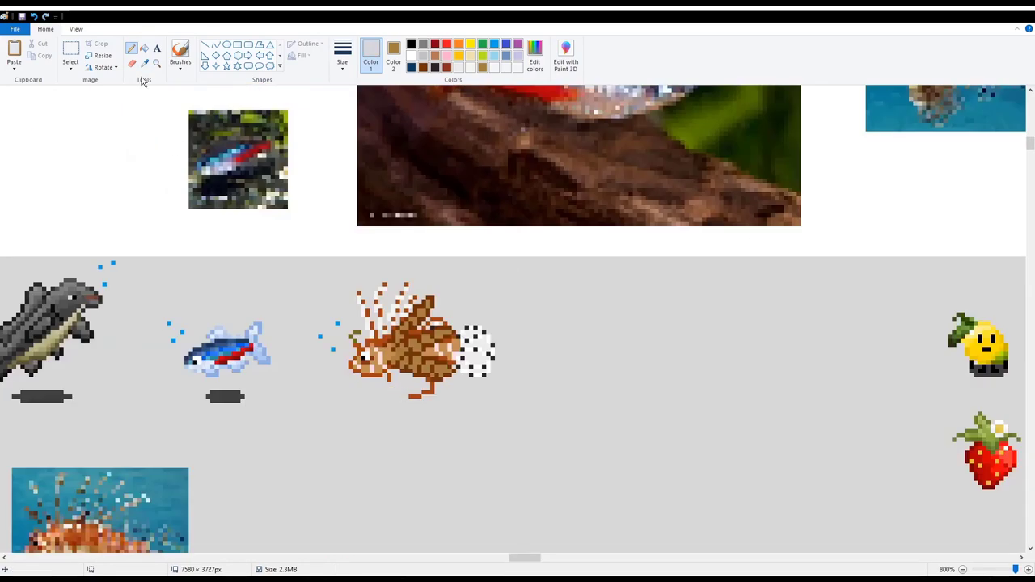
{"action": "left_click", "coordinate": [356, 356]}
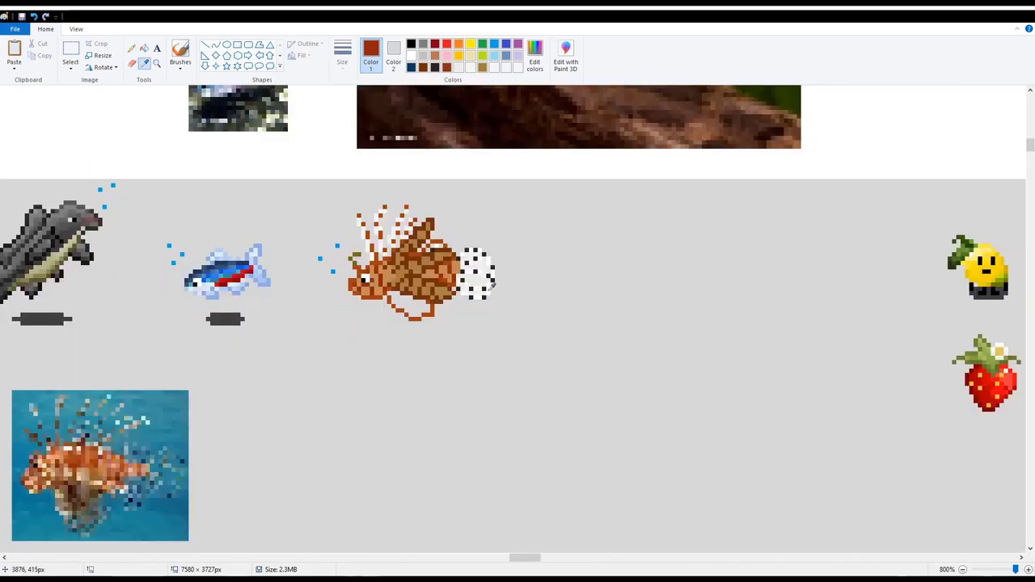
{"action": "left_click", "coordinate": [144, 63]}
{"action": "left_click", "coordinate": [442, 241]}
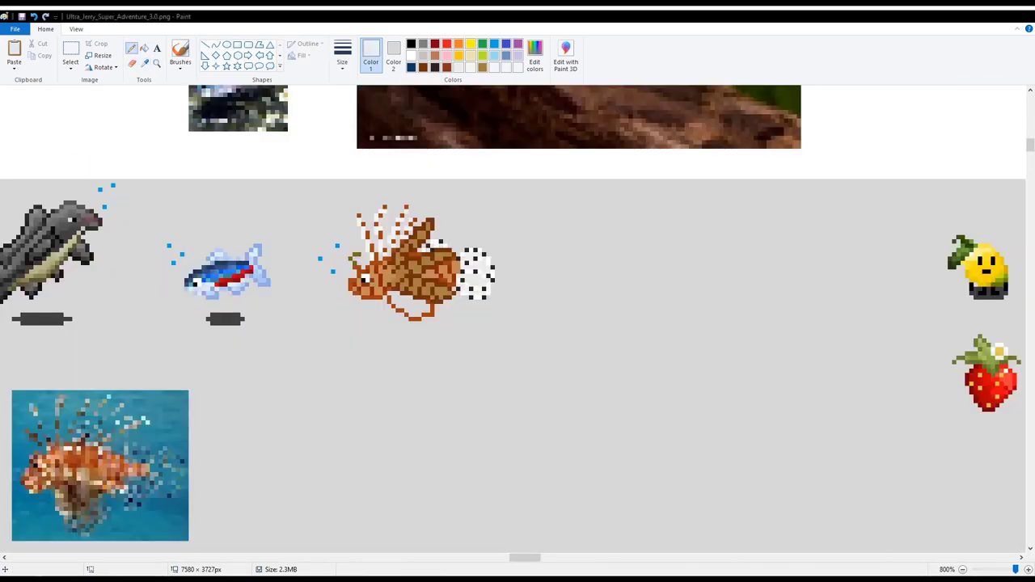
{"action": "left_click", "coordinate": [469, 272]}
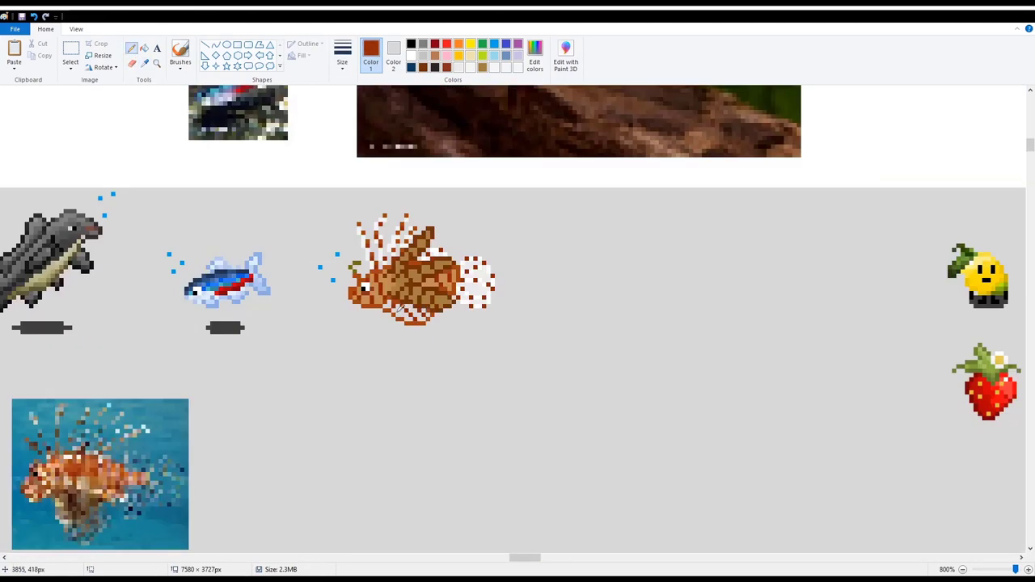
Erase some bottom-fin pixels and pick rust brown for drawing
{"action": "mouse_move", "coordinate": [388, 318]}
{"action": "left_mouse_down"}
{"action": "mouse_move", "coordinate": [429, 310]}
{"action": "mouse_move", "coordinate": [419, 308]}
{"action": "mouse_move", "coordinate": [406, 347]}
{"action": "mouse_move", "coordinate": [418, 314]}
{"action": "left_mouse_up"}
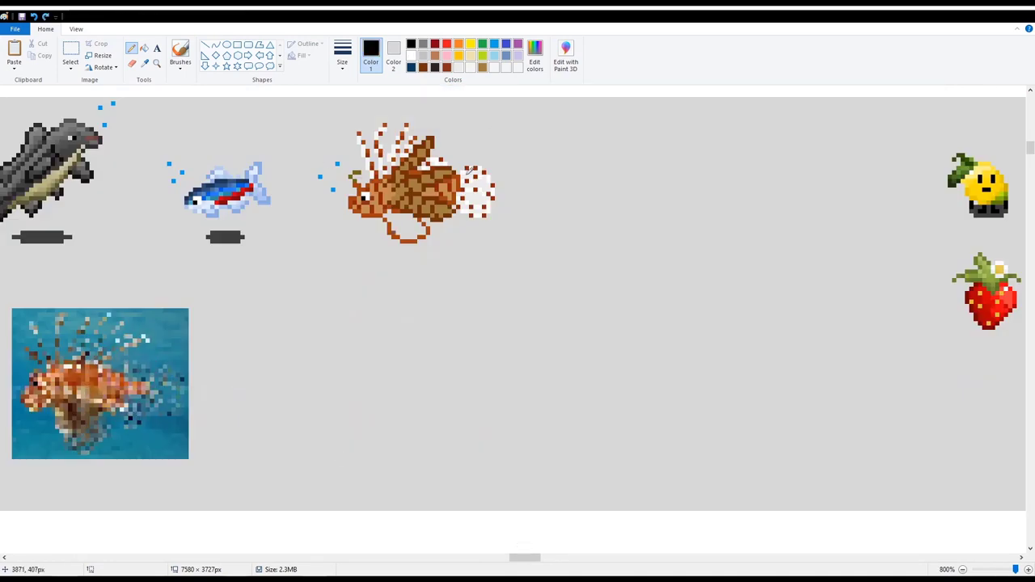
{"action": "left_click", "coordinate": [143, 63]}
{"action": "left_click", "coordinate": [475, 160]}
Outline a long rust-brown fin trailing to the right of the lionfish
{"action": "scroll", "coordinate": [256, 265], "scroll_direction": "left", "scroll_amount": 2}
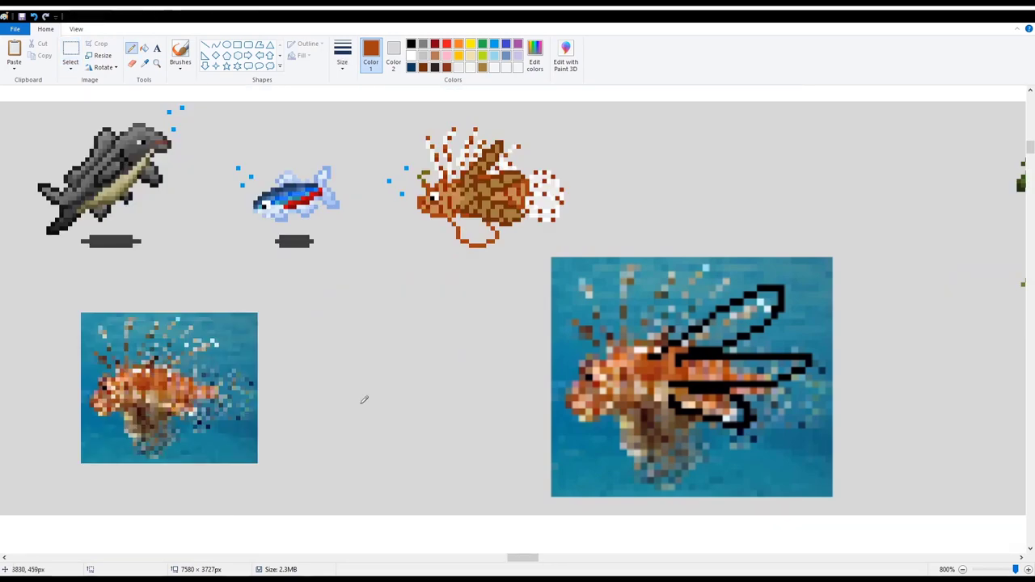
{"action": "scroll", "coordinate": [255, 264], "scroll_direction": "down", "scroll_amount": 3}
{"action": "scroll", "coordinate": [393, 93], "scroll_direction": "up", "scroll_amount": 4}
{"action": "left_click_drag", "start_coordinate": [484, 299], "coordinate": [477, 311]}
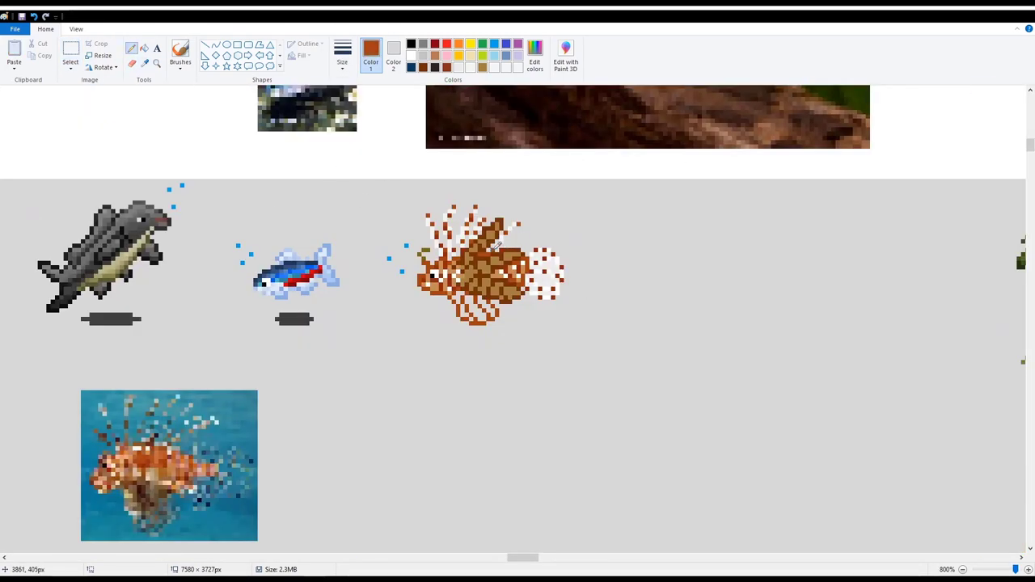
{"action": "mouse_move", "coordinate": [543, 237]}
{"action": "left_mouse_down"}
{"action": "mouse_move", "coordinate": [557, 275]}
{"action": "mouse_move", "coordinate": [547, 301]}
{"action": "left_mouse_up"}
{"action": "scroll", "coordinate": [540, 236], "scroll_direction": "down", "scroll_amount": 5}
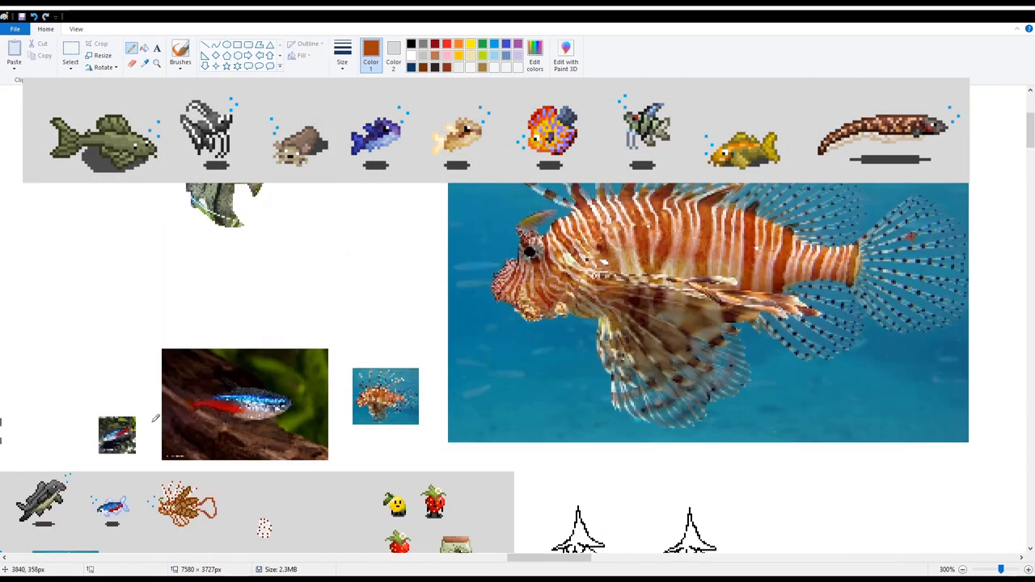
{"action": "left_click", "coordinate": [144, 63]}
{"action": "scroll", "coordinate": [517, 364], "scroll_direction": "up", "scroll_amount": 5}
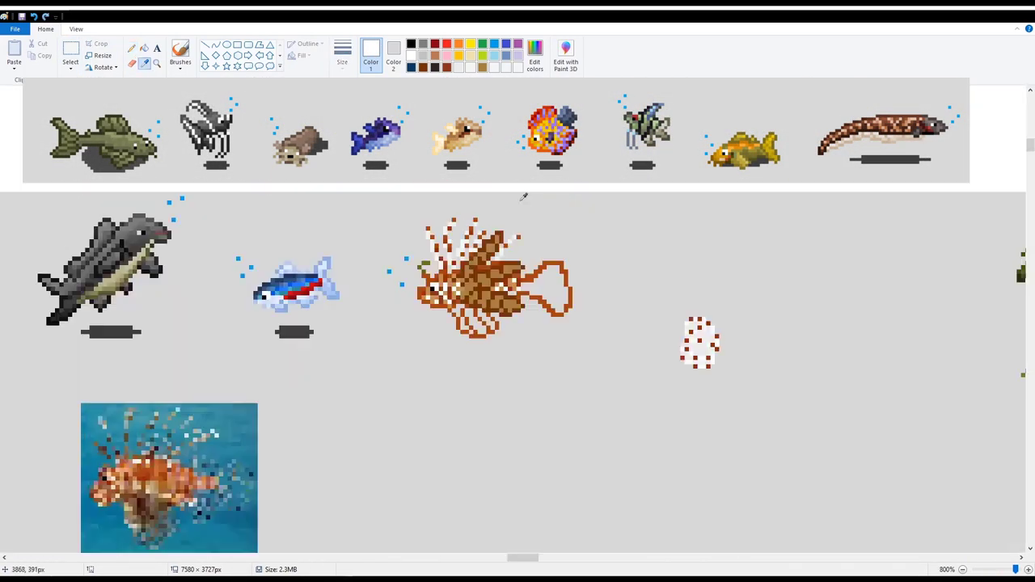
Nudge the lower fin down one pixel, draw a grey shadow bar beneath, and shade with sampled browns
{"action": "left_click", "coordinate": [503, 279]}
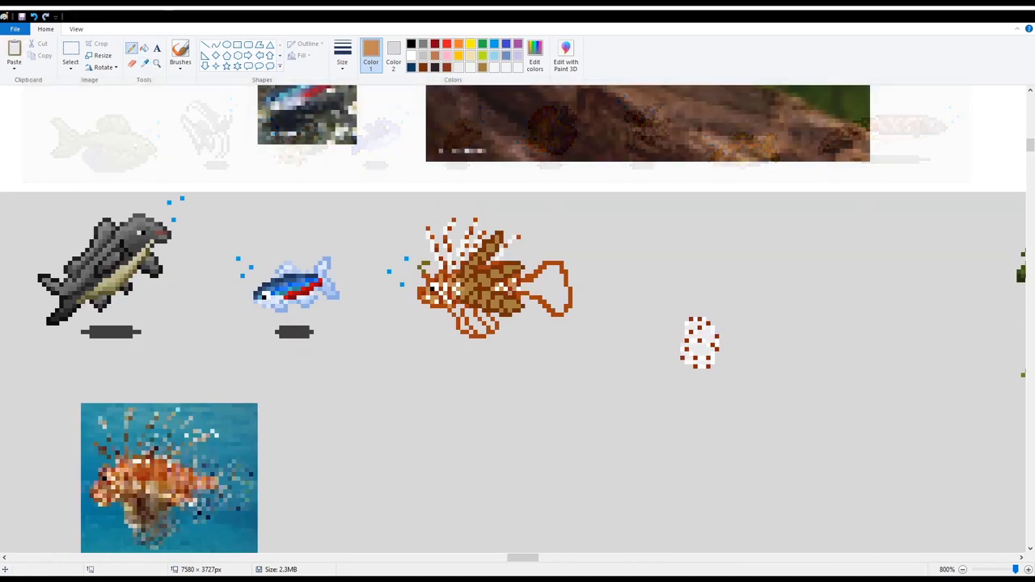
{"action": "scroll", "coordinate": [377, 482], "scroll_direction": "left", "scroll_amount": 1}
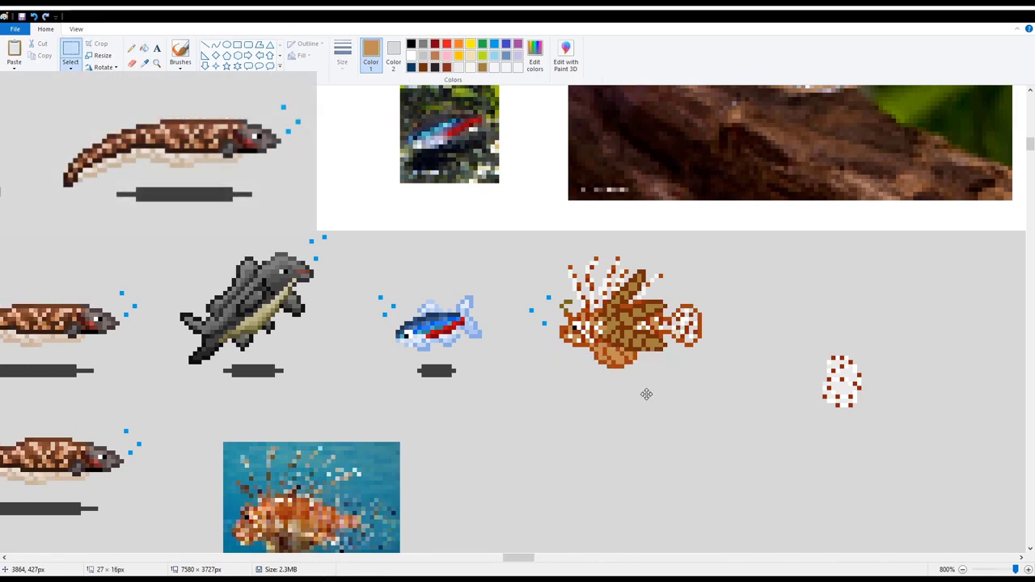
{"action": "left_click_drag", "start_coordinate": [646, 394], "coordinate": [646, 401]}
{"action": "left_click", "coordinate": [473, 385]}
{"action": "left_click_drag", "start_coordinate": [582, 388], "coordinate": [658, 397]}
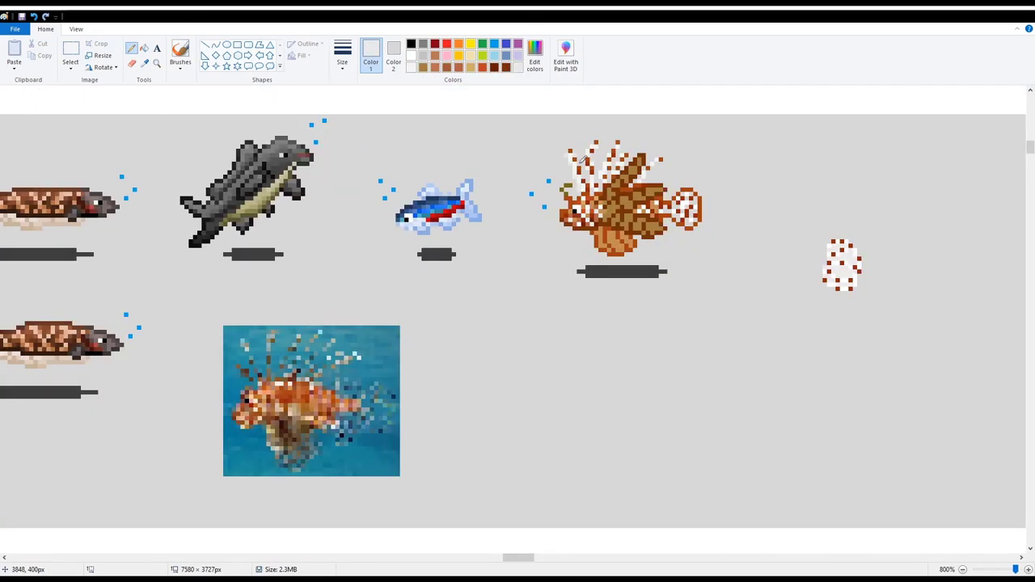
{"action": "left_click", "coordinate": [583, 180]}
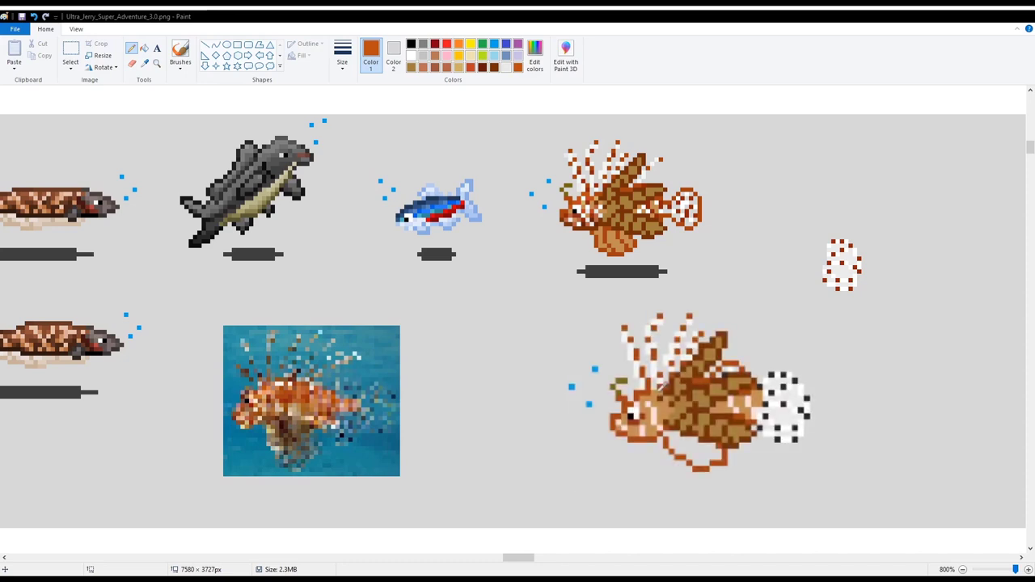
{"action": "left_click", "coordinate": [628, 245]}
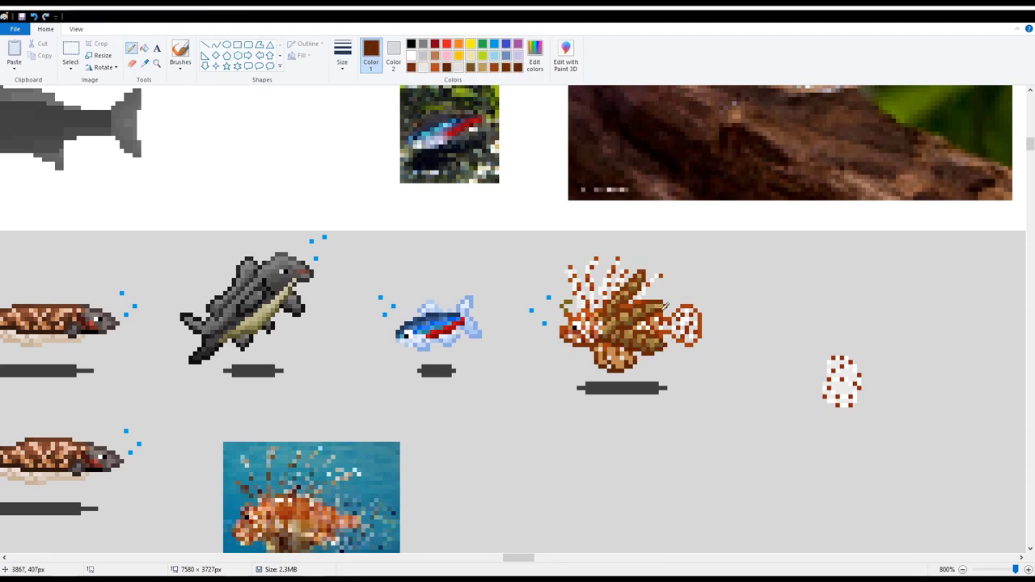
Paint white fin highlights, then add tan and red-brown accents sampled from the lionfish
{"action": "left_click", "coordinate": [660, 275]}
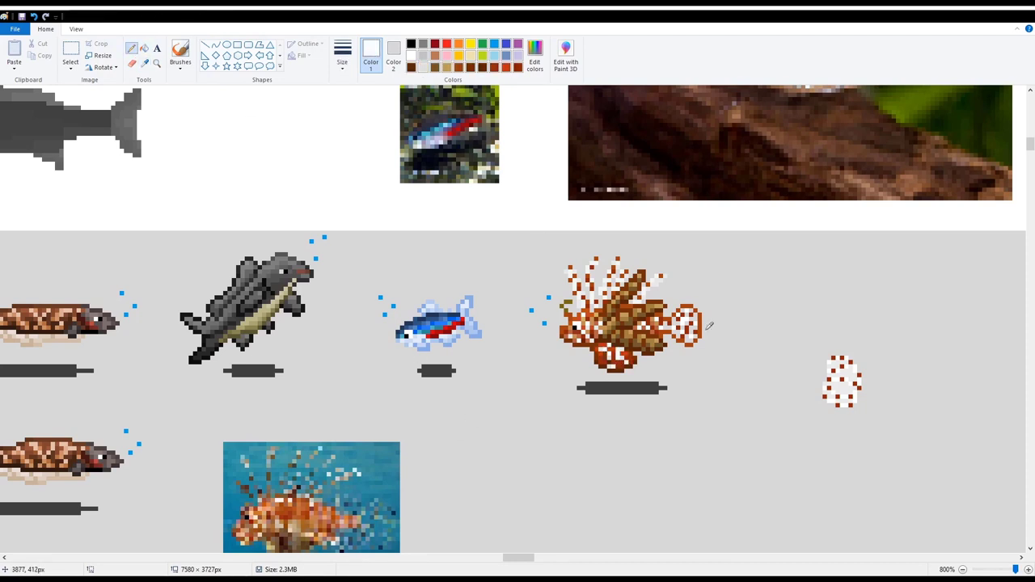
{"action": "left_click", "coordinate": [687, 308]}
{"action": "left_click", "coordinate": [697, 322]}
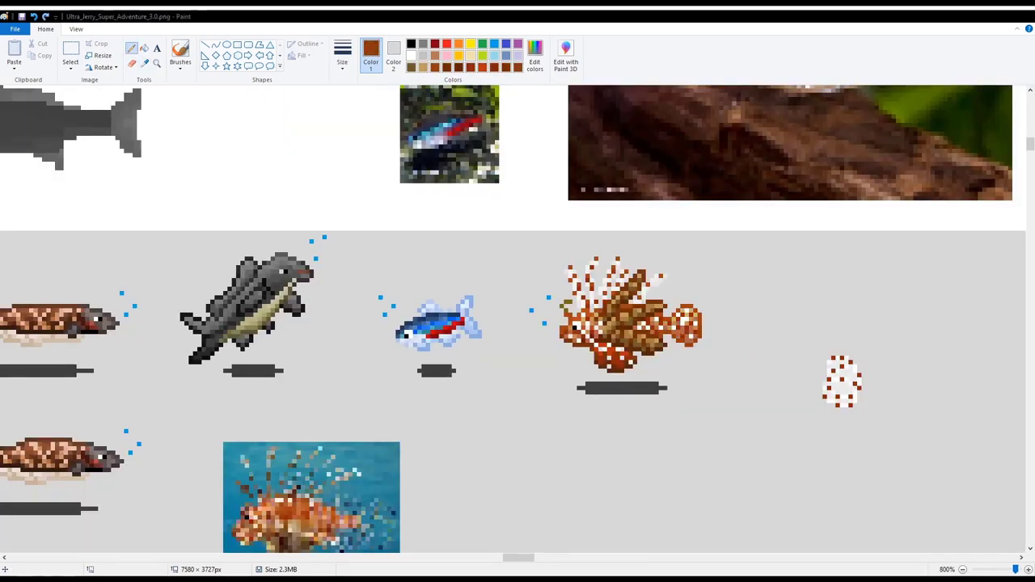
{"action": "scroll", "coordinate": [517, 323], "scroll_direction": "down", "scroll_amount": 3}
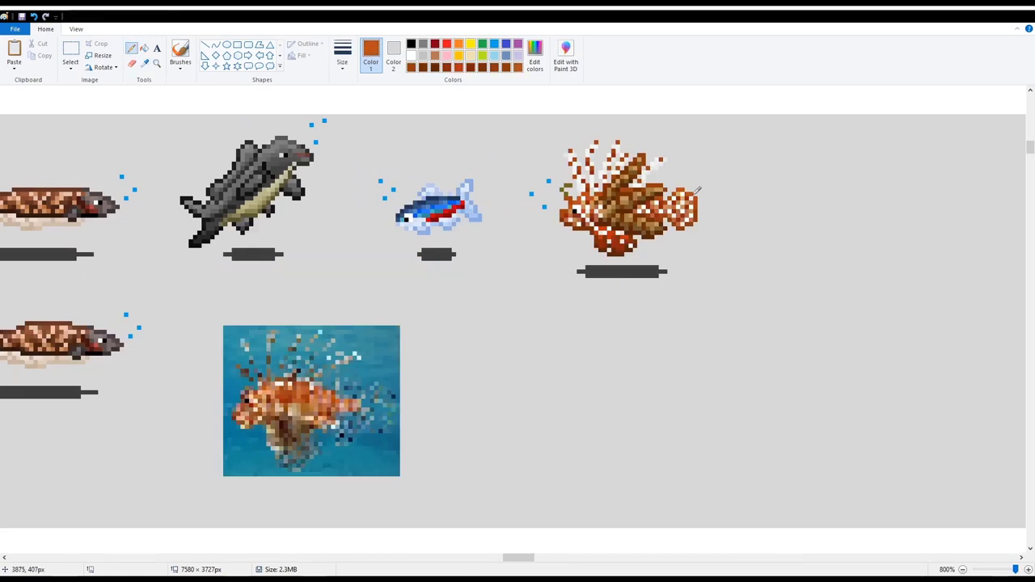
Refine shading with sampled dark brown and orange-brown, then pick up the light grey background
{"action": "left_click", "coordinate": [637, 245]}
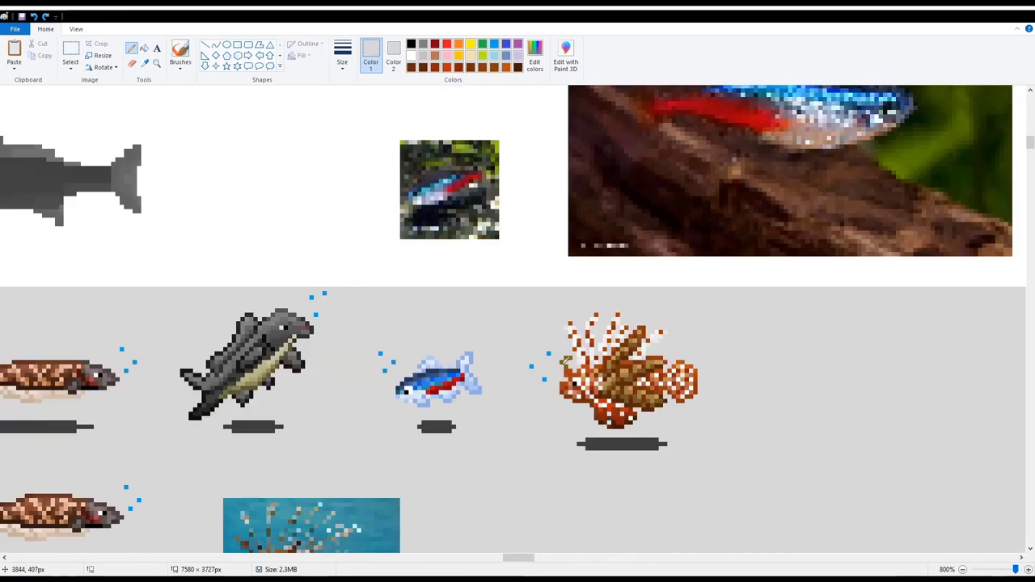
{"action": "left_click", "coordinate": [567, 358]}
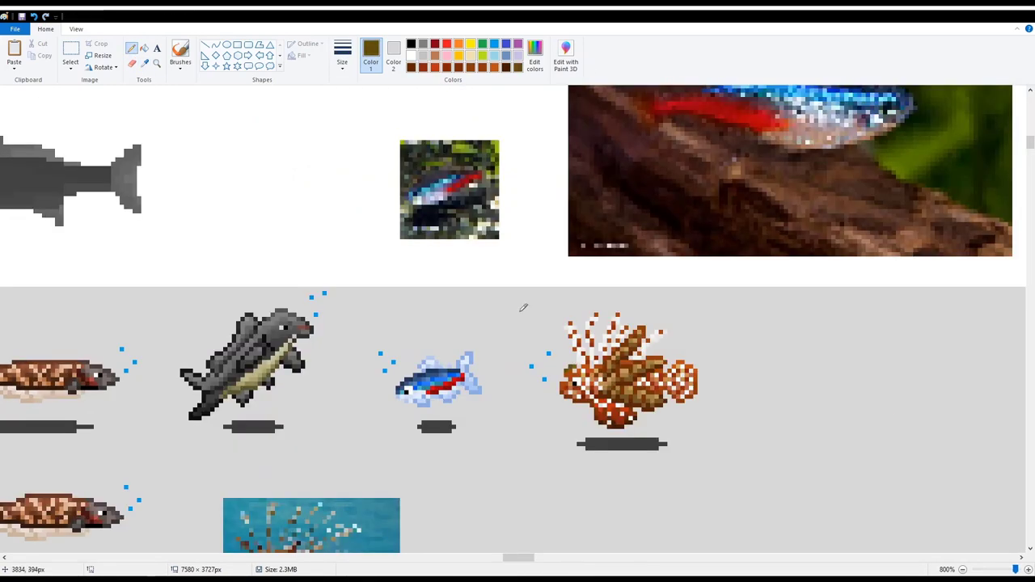
{"action": "scroll", "coordinate": [566, 358], "scroll_direction": "down", "scroll_amount": 3}
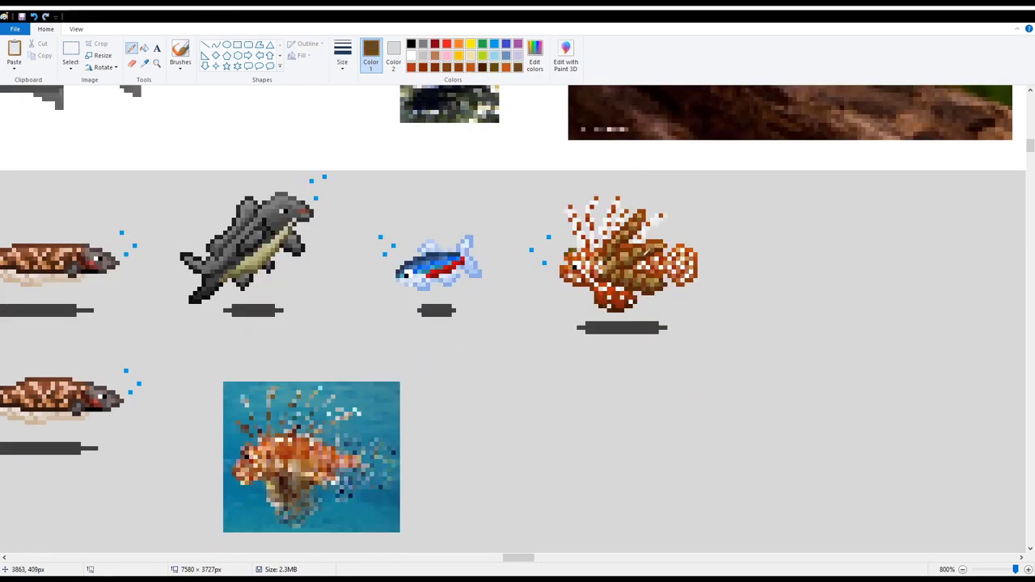
{"action": "left_click", "coordinate": [603, 270]}
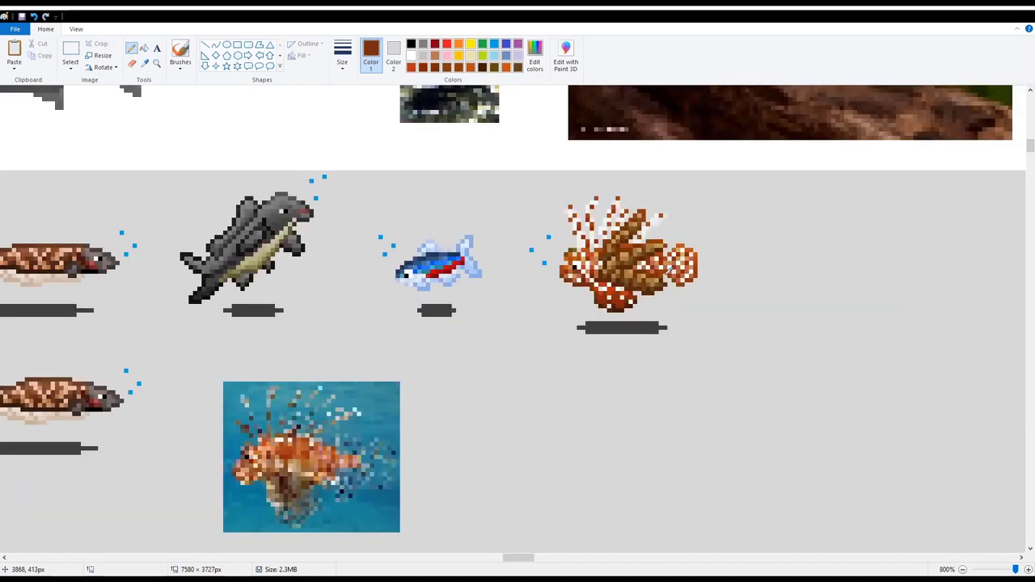
{"action": "left_click", "coordinate": [748, 278]}
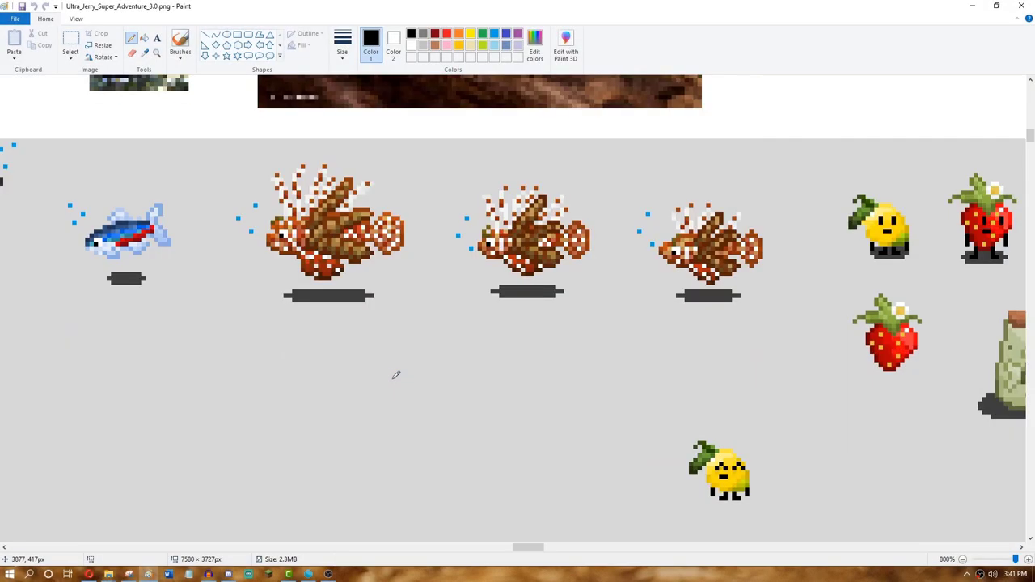
{"action": "scroll", "coordinate": [396, 374], "scroll_direction": "up", "scroll_amount": 3}
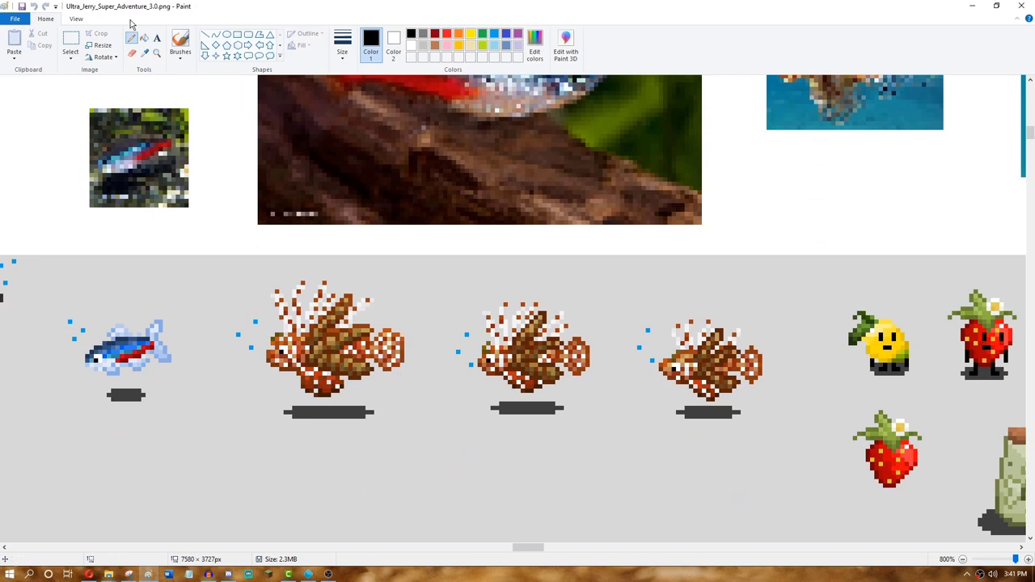
{"action": "left_click", "coordinate": [70, 42]}
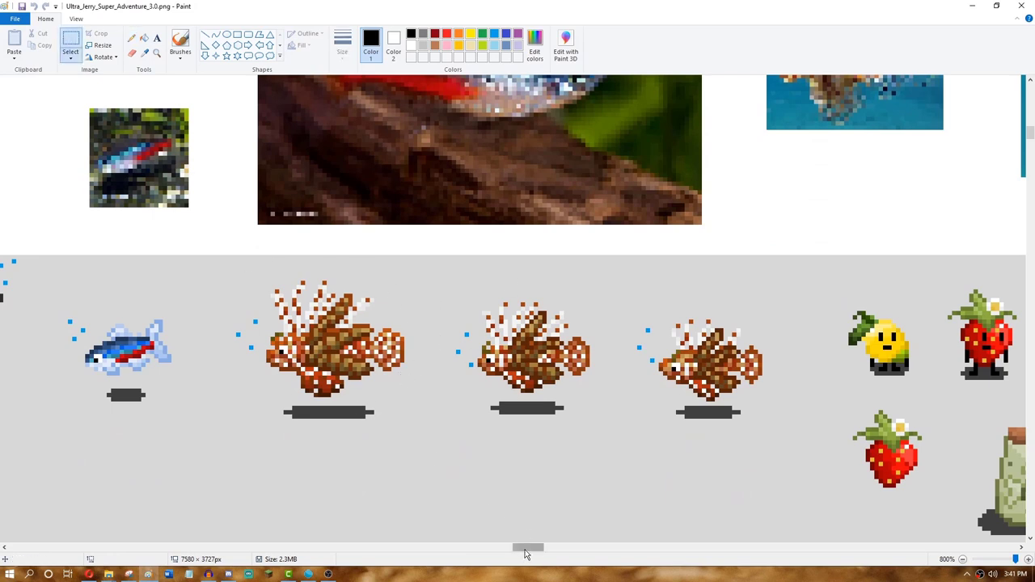
{"action": "mouse_move", "coordinate": [525, 552]}
{"action": "left_mouse_down"}
{"action": "mouse_move", "coordinate": [536, 552]}
{"action": "mouse_move", "coordinate": [507, 552]}
{"action": "left_mouse_up"}
{"action": "left_click_drag", "start_coordinate": [607, 264], "coordinate": [804, 423]}
{"action": "left_click", "coordinate": [485, 474]}
{"action": "left_click_drag", "start_coordinate": [491, 552], "coordinate": [509, 553]}
{"action": "left_click_drag", "start_coordinate": [447, 256], "coordinate": [684, 457]}
{"action": "left_click_drag", "start_coordinate": [506, 551], "coordinate": [447, 553]}
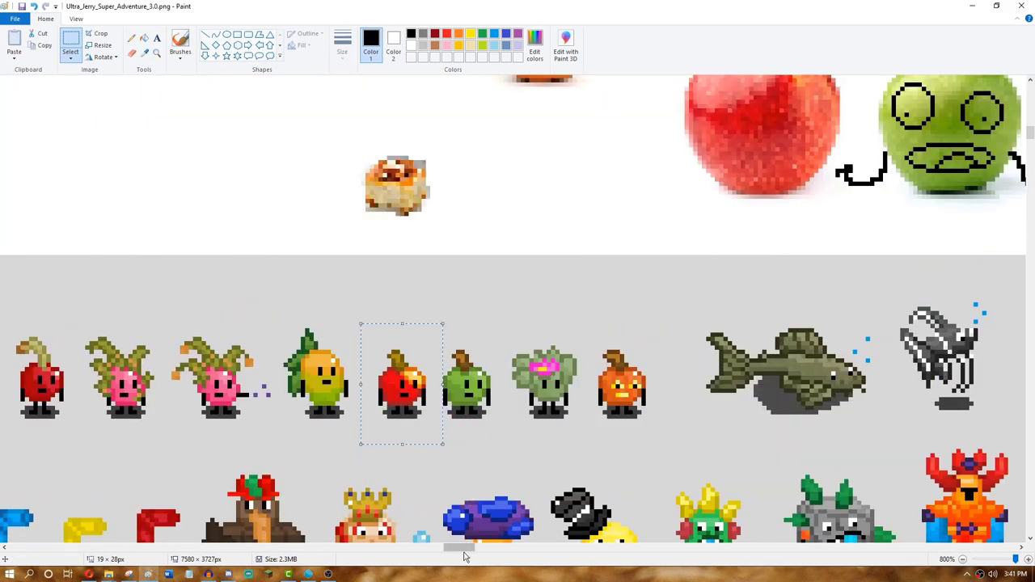
{"action": "scroll", "coordinate": [496, 434], "scroll_direction": "down", "scroll_amount": 6}
{"action": "scroll", "coordinate": [505, 350], "scroll_direction": "up", "scroll_amount": 1}
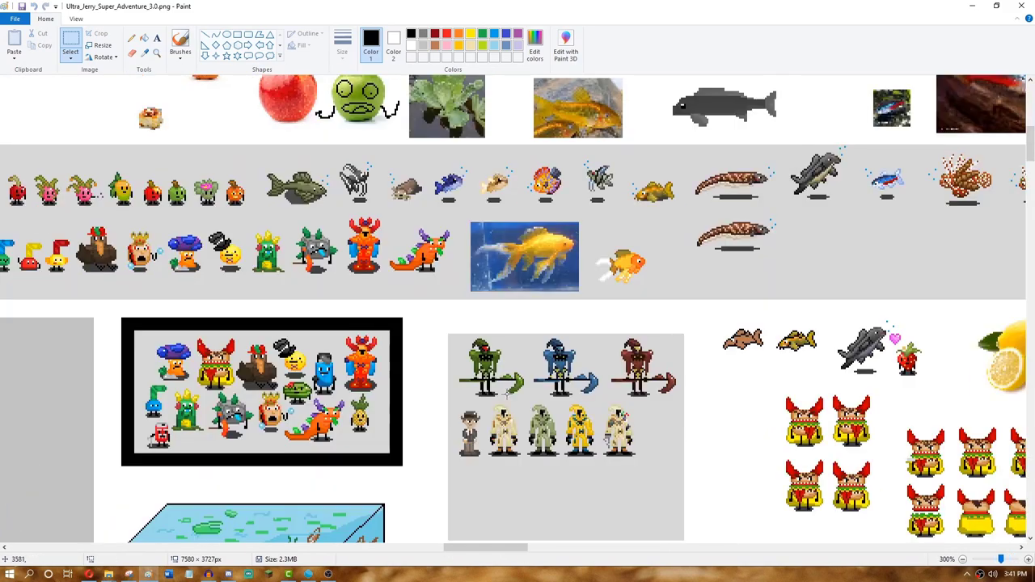
{"action": "scroll", "coordinate": [740, 354], "scroll_direction": "down", "scroll_amount": 2}
{"action": "scroll", "coordinate": [520, 315], "scroll_direction": "up", "scroll_amount": 5}
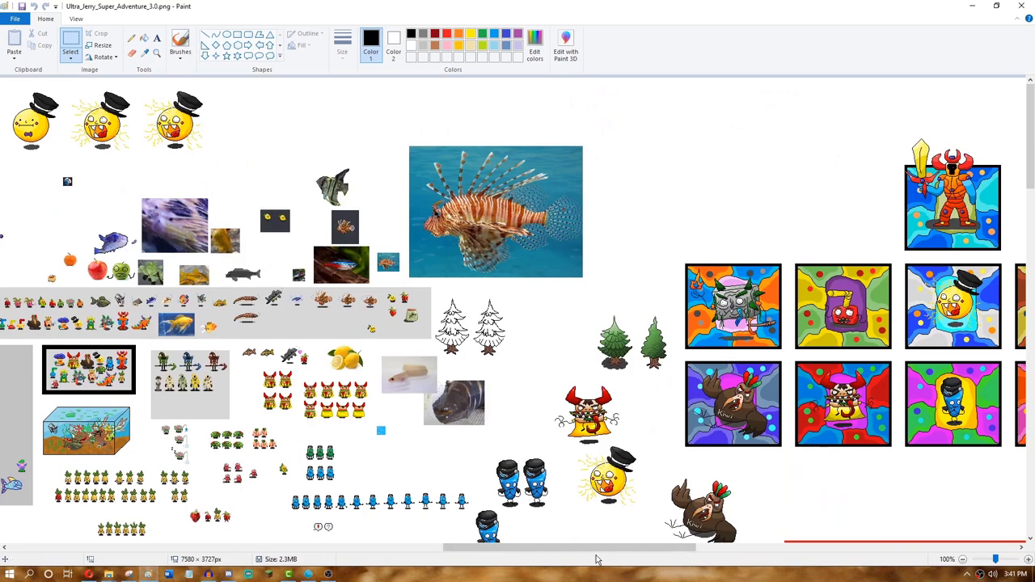
{"action": "scroll", "coordinate": [459, 336], "scroll_direction": "up", "scroll_amount": 2}
{"action": "scroll", "coordinate": [461, 336], "scroll_direction": "down", "scroll_amount": 3}
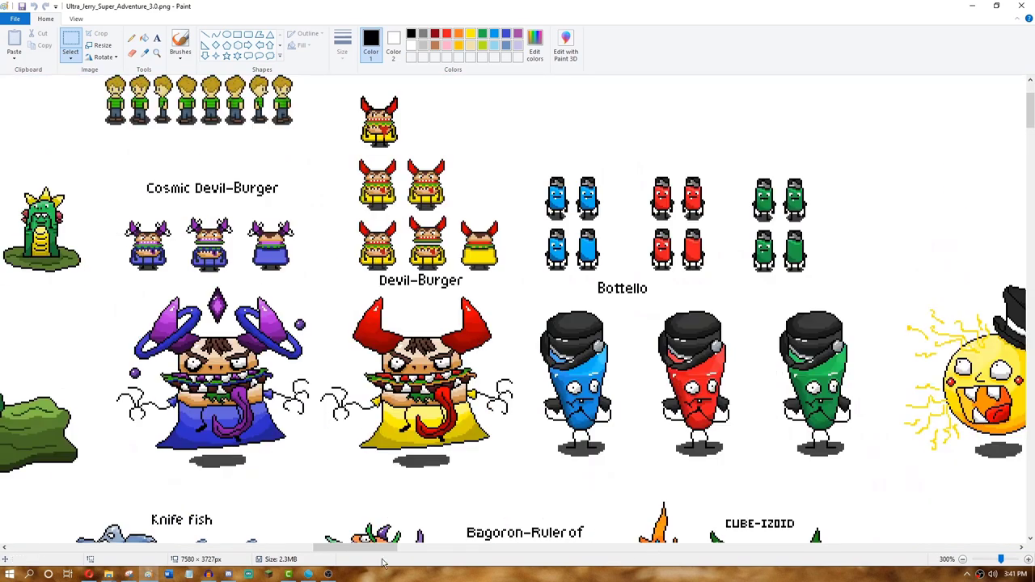
{"action": "left_click_drag", "start_coordinate": [316, 298], "coordinate": [554, 479]}
{"action": "left_click_drag", "start_coordinate": [355, 547], "coordinate": [436, 550]}
{"action": "scroll", "coordinate": [501, 478], "scroll_direction": "up", "scroll_amount": 5}
{"action": "scroll", "coordinate": [501, 478], "scroll_direction": "up", "scroll_amount": 4}
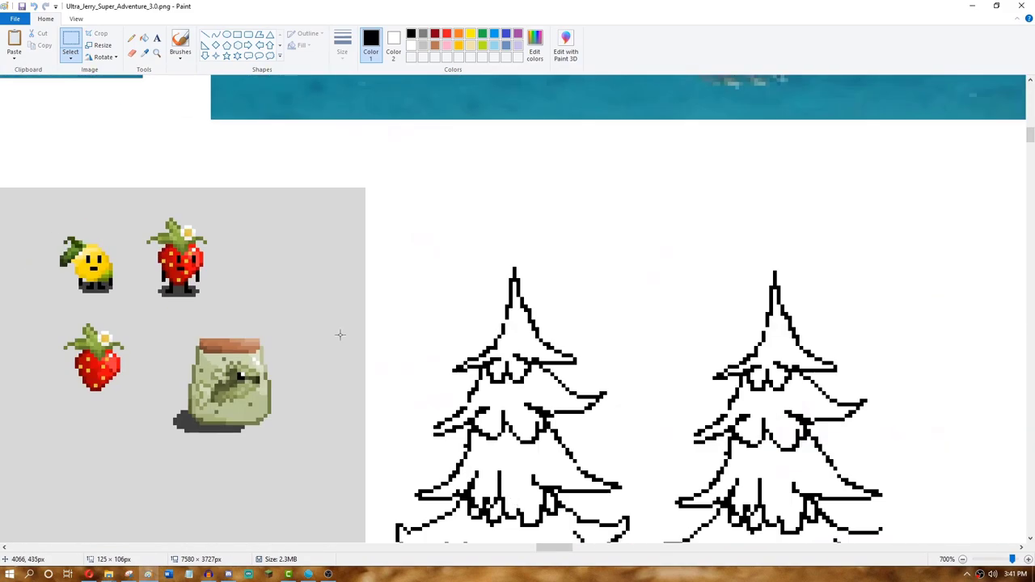
{"action": "scroll", "coordinate": [283, 243], "scroll_direction": "up", "scroll_amount": 2}
{"action": "left_click_drag", "start_coordinate": [314, 205], "coordinate": [420, 187]}
{"action": "scroll", "coordinate": [420, 187], "scroll_direction": "up", "scroll_amount": 3}
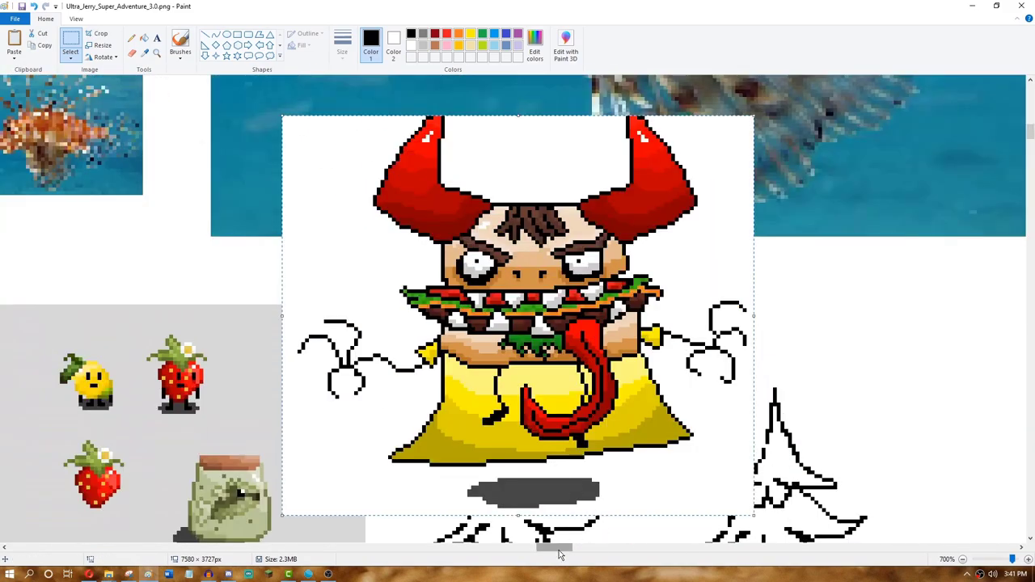
{"action": "left_click_drag", "start_coordinate": [566, 550], "coordinate": [473, 507]}
{"action": "key", "text": "Delete"}
{"action": "scroll", "coordinate": [471, 485], "scroll_direction": "down", "scroll_amount": 3}
{"action": "scroll", "coordinate": [466, 455], "scroll_direction": "up", "scroll_amount": 1}
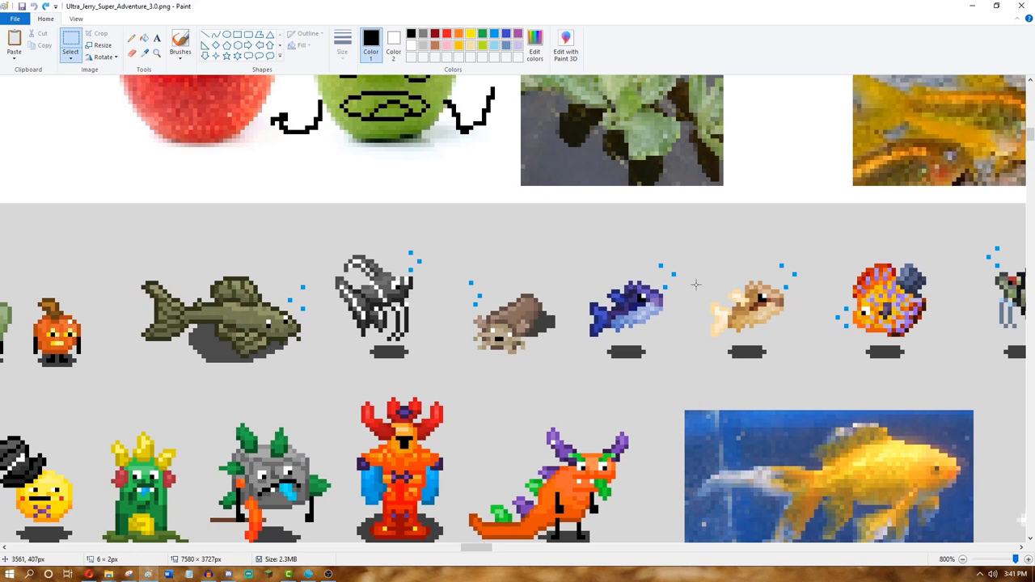
{"action": "scroll", "coordinate": [477, 548], "scroll_direction": "right", "scroll_amount": 4}
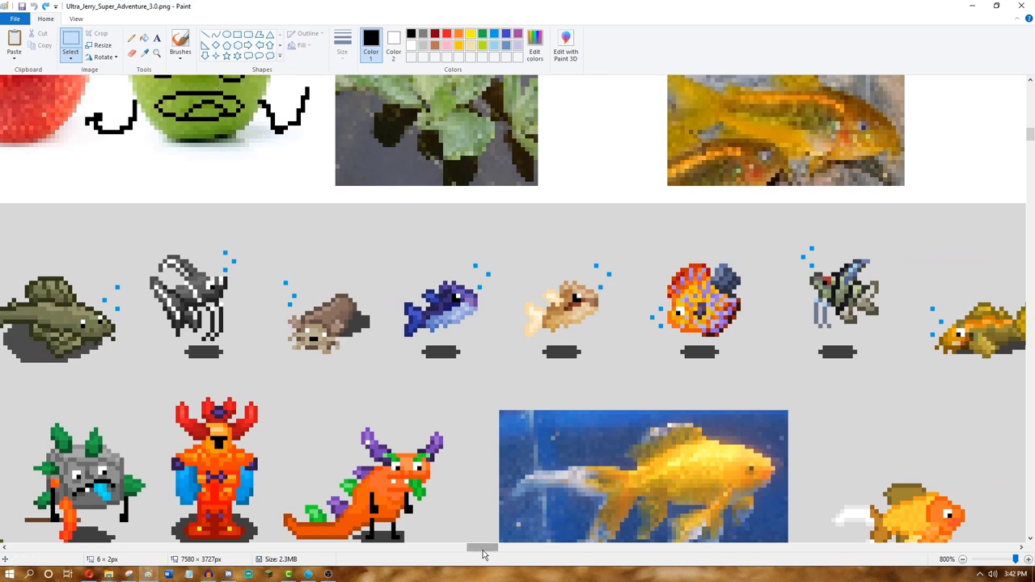
{"action": "left_click_drag", "start_coordinate": [476, 548], "coordinate": [533, 548]}
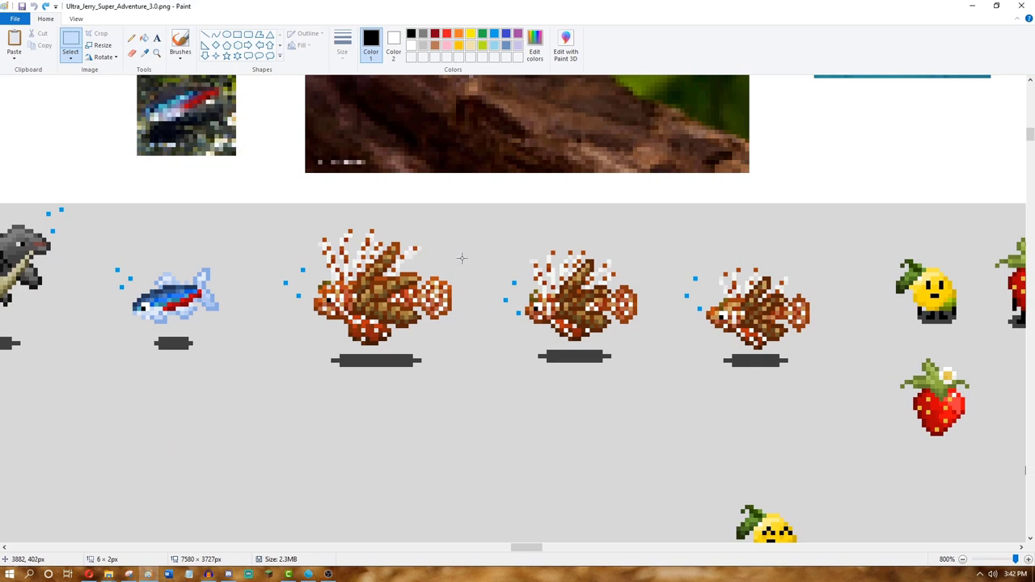
{"action": "left_click_drag", "start_coordinate": [526, 549], "coordinate": [531, 549]}
{"action": "left_click_drag", "start_coordinate": [338, 239], "coordinate": [506, 369]}
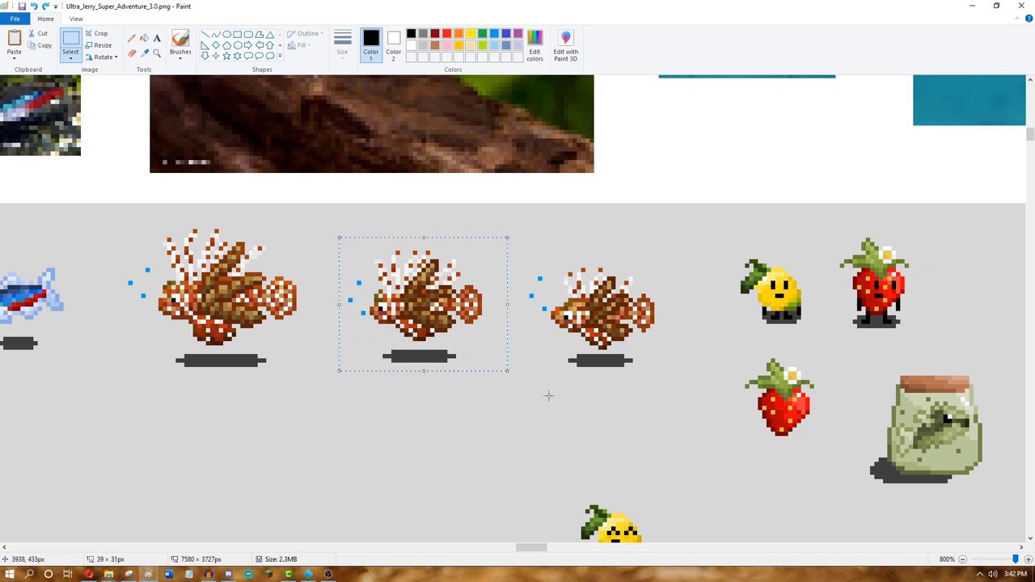
{"action": "left_click_drag", "start_coordinate": [530, 243], "coordinate": [692, 386]}
{"action": "left_click", "coordinate": [485, 402]}
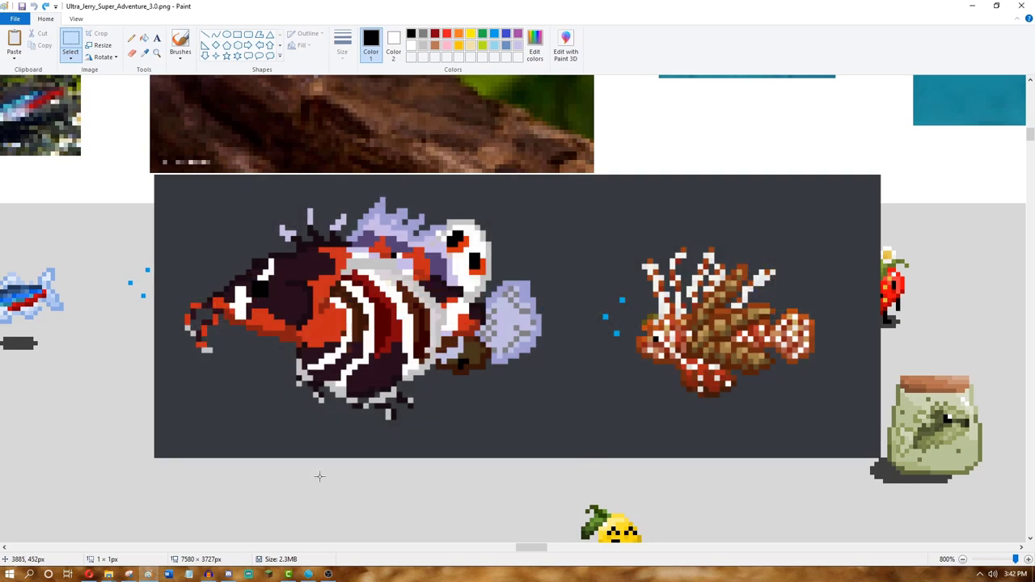
Select the whole lionfish sprite for the dark-background version
{"action": "scroll", "coordinate": [329, 498], "scroll_direction": "up", "scroll_amount": 5}
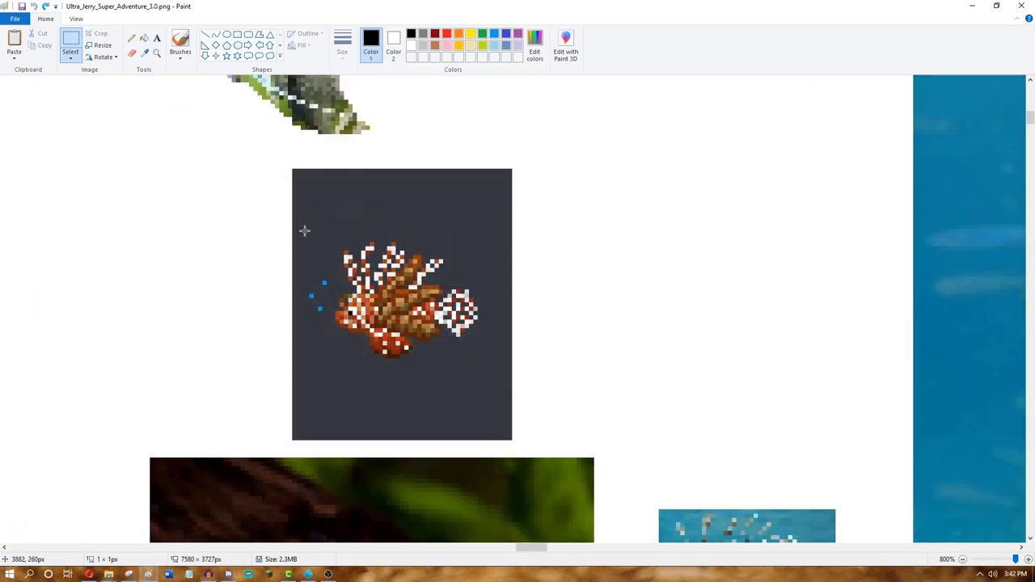
{"action": "left_click_drag", "start_coordinate": [302, 218], "coordinate": [493, 374]}
{"action": "scroll", "coordinate": [493, 373], "scroll_direction": "down", "scroll_amount": 7}
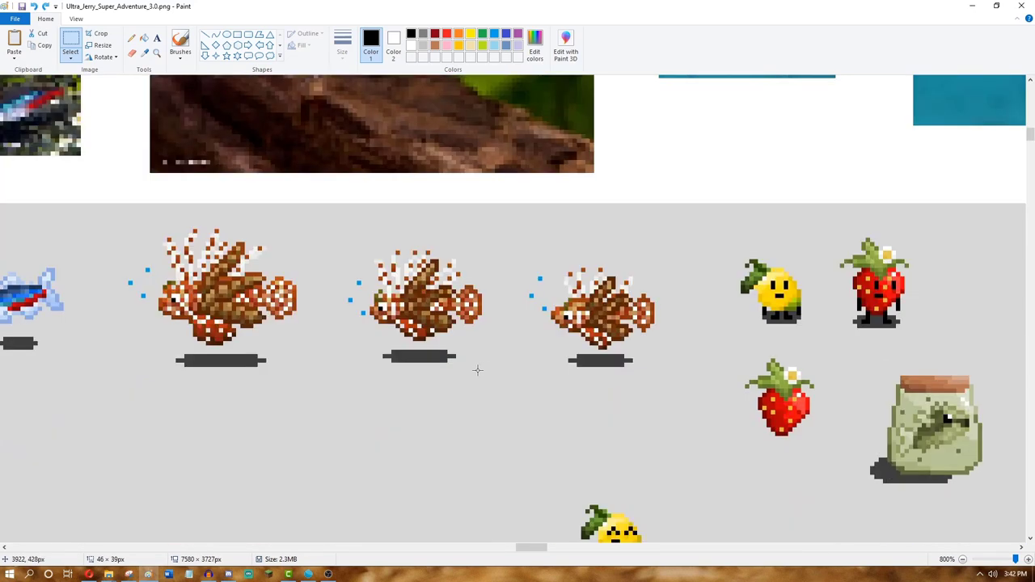
{"action": "scroll", "coordinate": [222, 493], "scroll_direction": "down", "scroll_amount": 2}
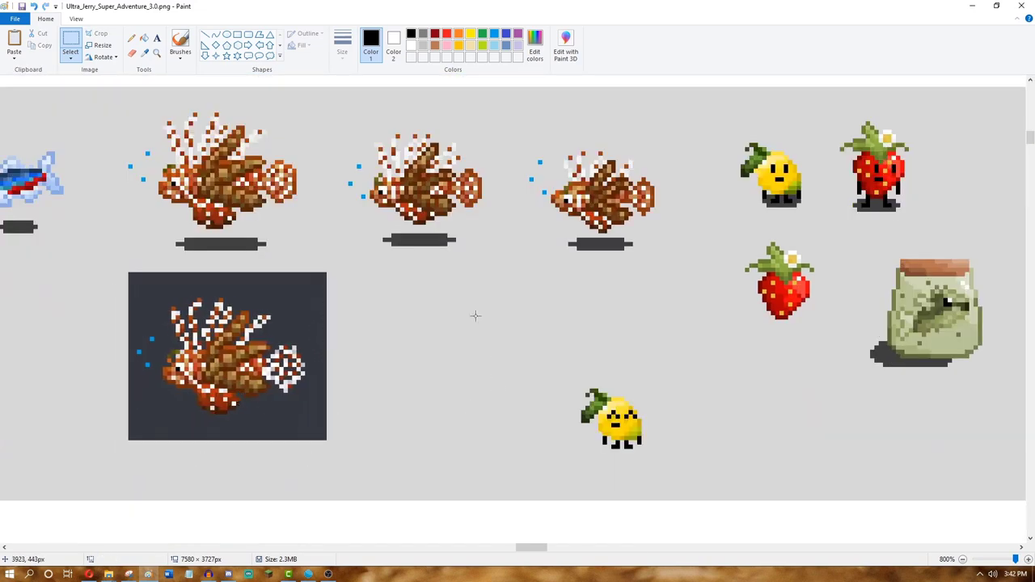
Adjust the dark version's fins and sample the light grey background for pencil touch-ups
{"action": "left_click_drag", "start_coordinate": [248, 310], "coordinate": [306, 333]}
{"action": "left_click", "coordinate": [395, 292]}
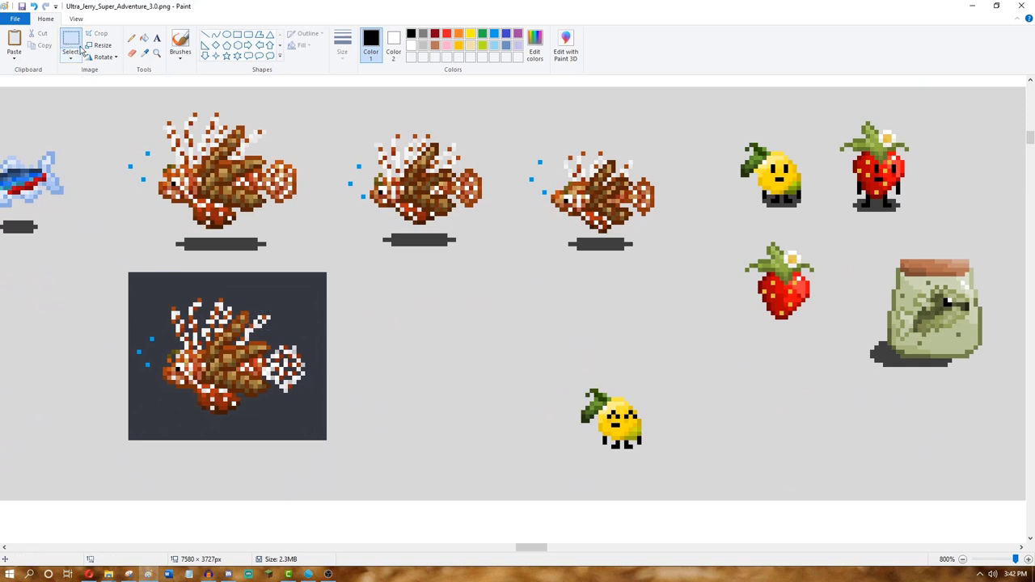
{"action": "left_click", "coordinate": [145, 53]}
{"action": "left_click", "coordinate": [184, 317]}
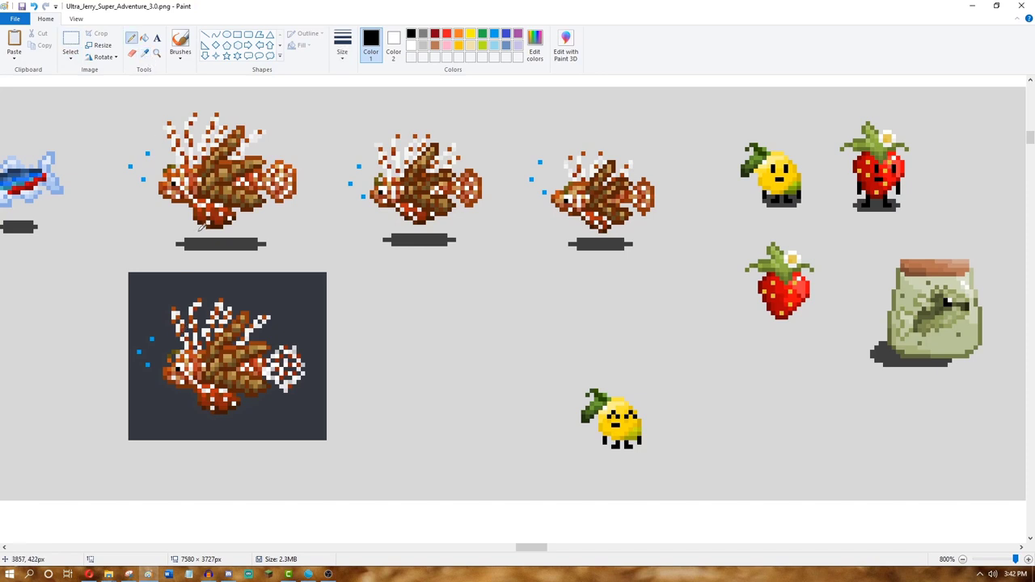
{"action": "left_click", "coordinate": [145, 53]}
{"action": "left_click", "coordinate": [174, 127]}
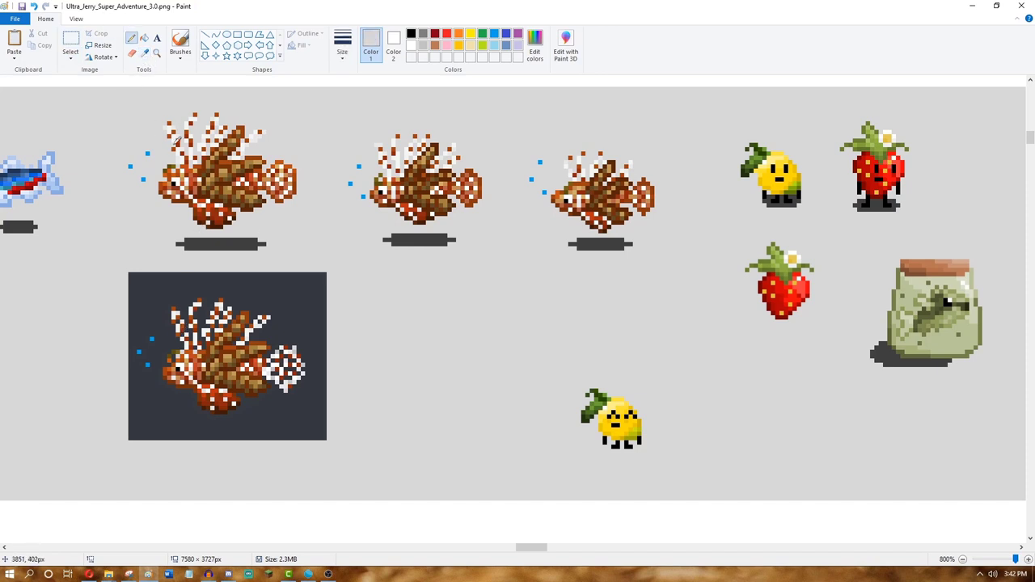